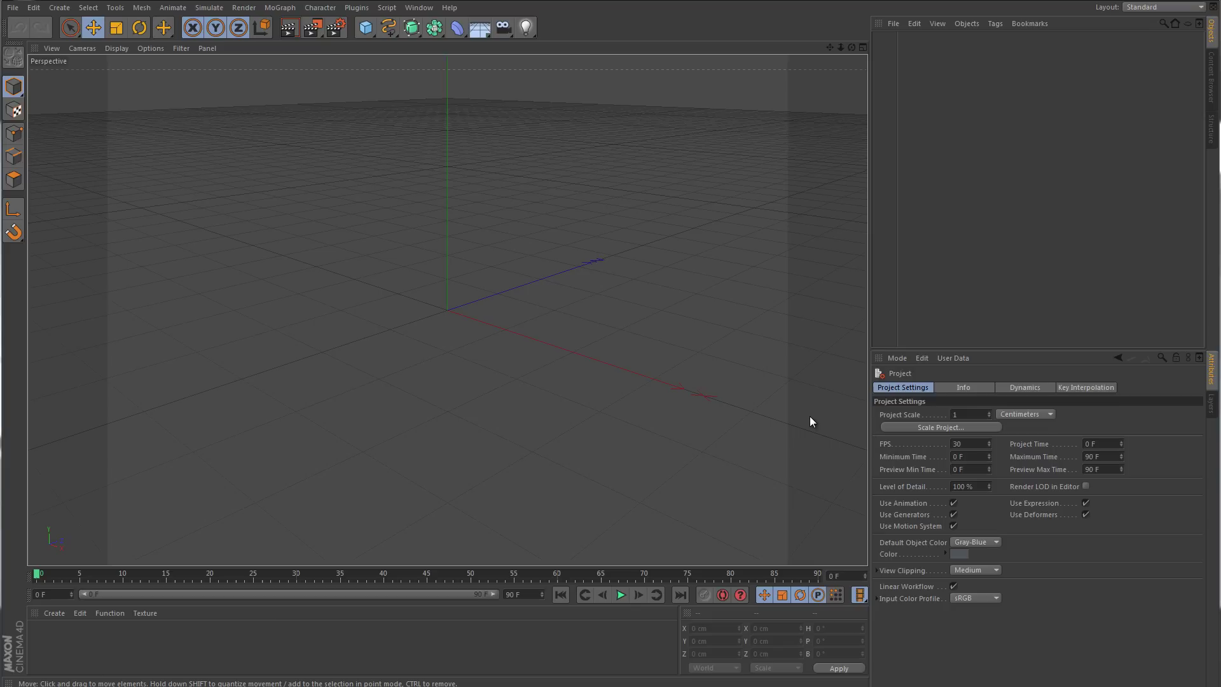
{"action": "left_click", "coordinate": [115, 8]}
{"action": "mouse_move", "coordinate": [150, 94]}
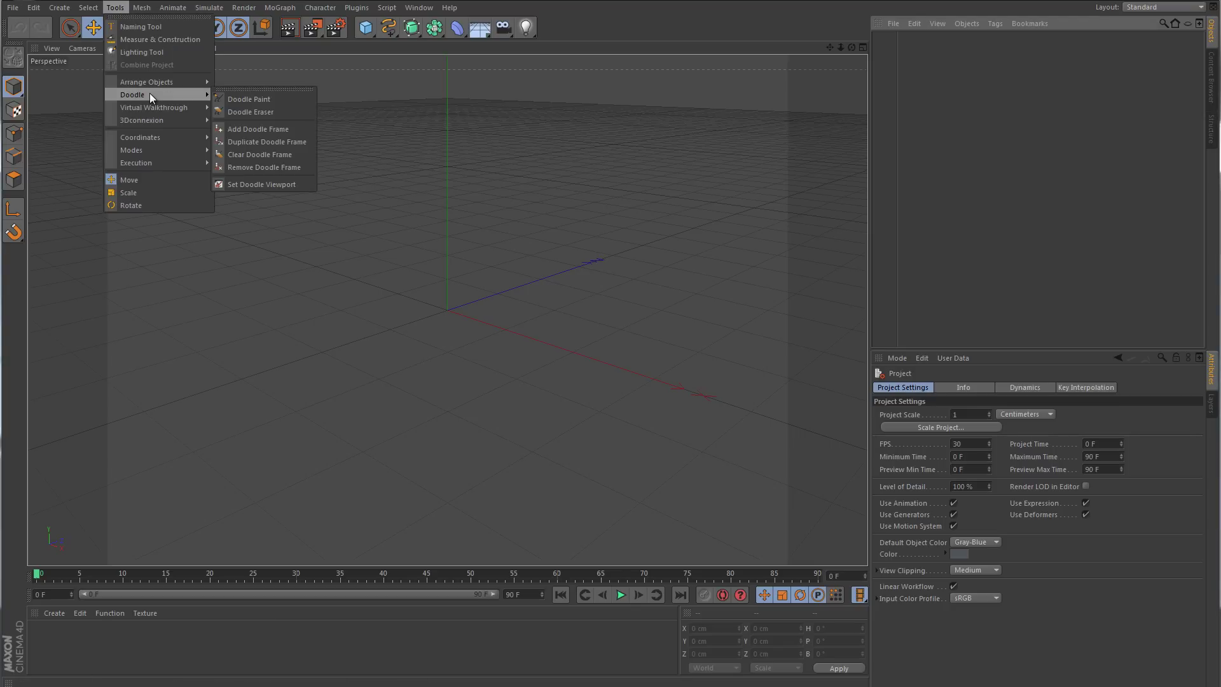
{"action": "left_click", "coordinate": [461, 308]}
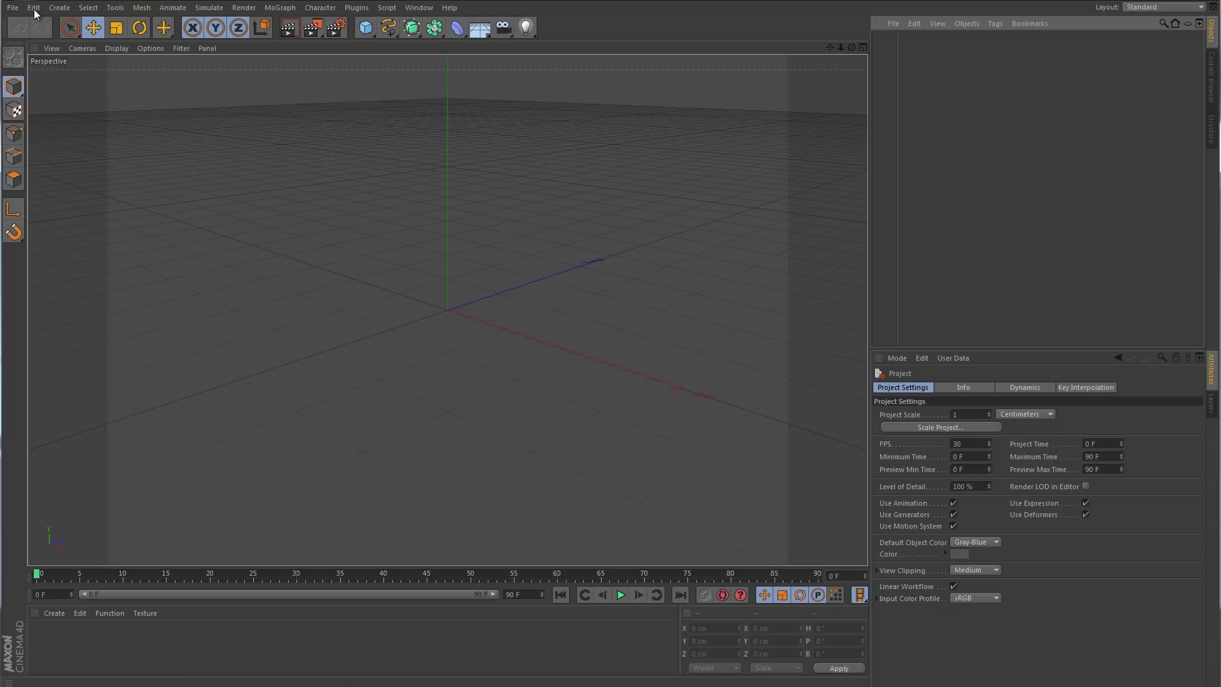
{"action": "left_click", "coordinate": [60, 8]}
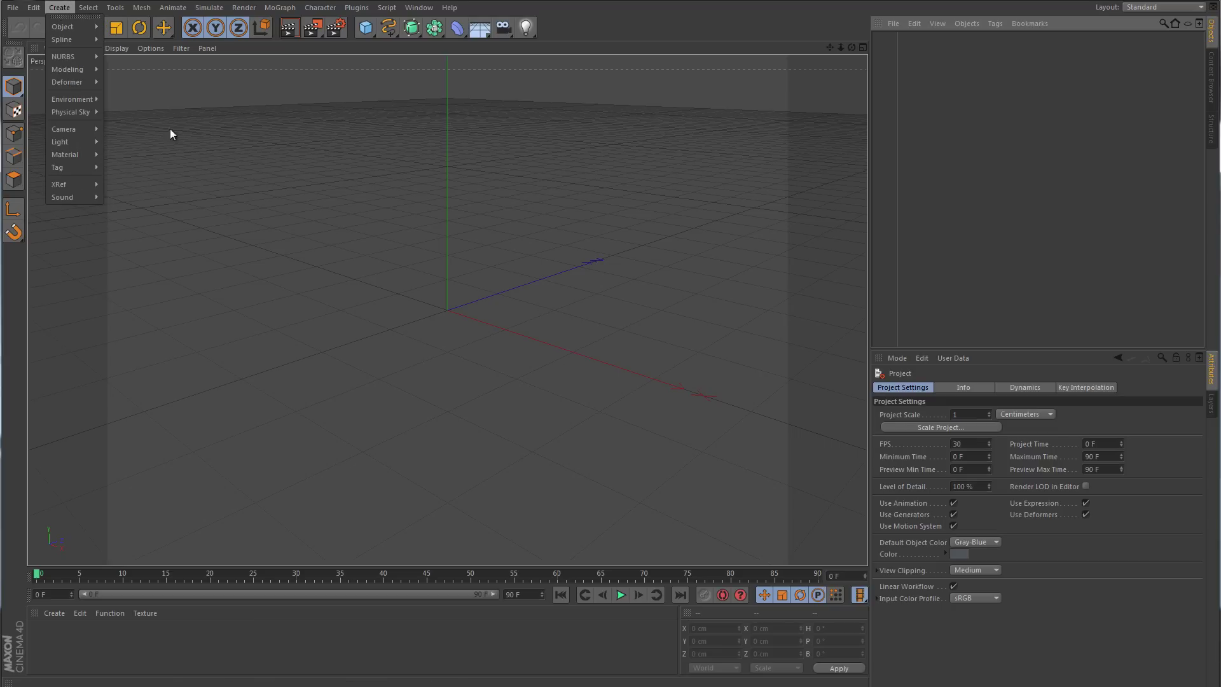
{"action": "left_click", "coordinate": [332, 237]}
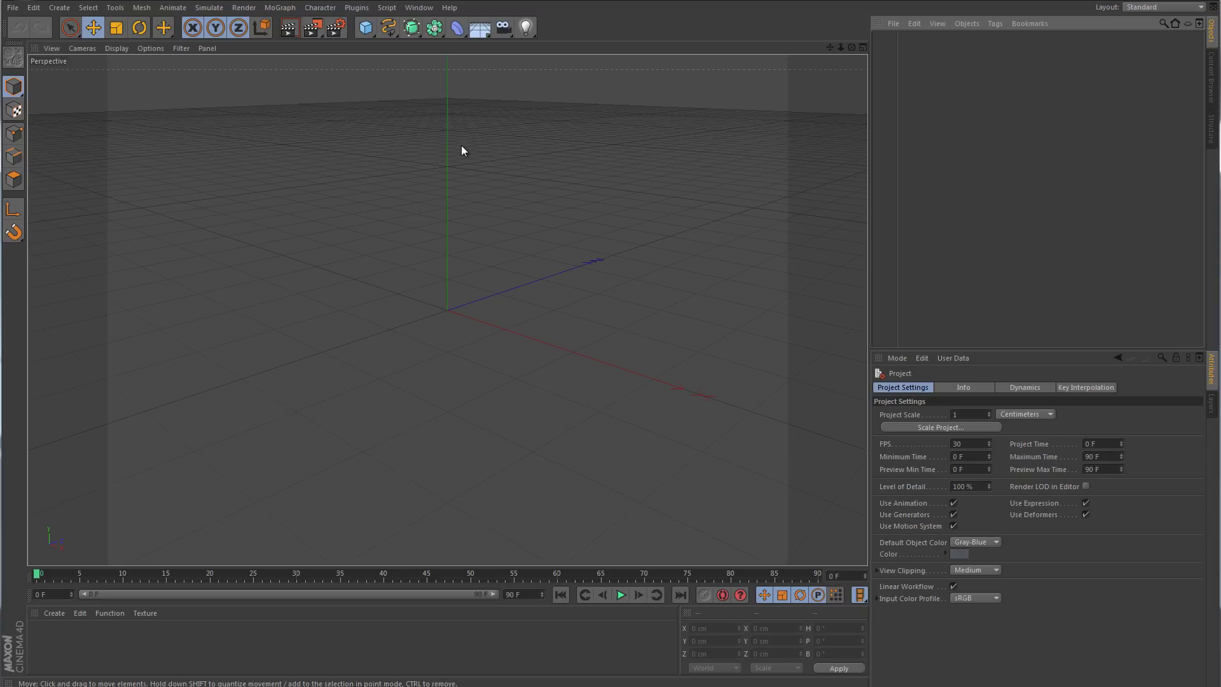
Step: Open the palette customization window with Edit Palettes enabled and place it over the viewport
{"action": "left_click", "coordinate": [418, 8]}
{"action": "mouse_move", "coordinate": [443, 27]}
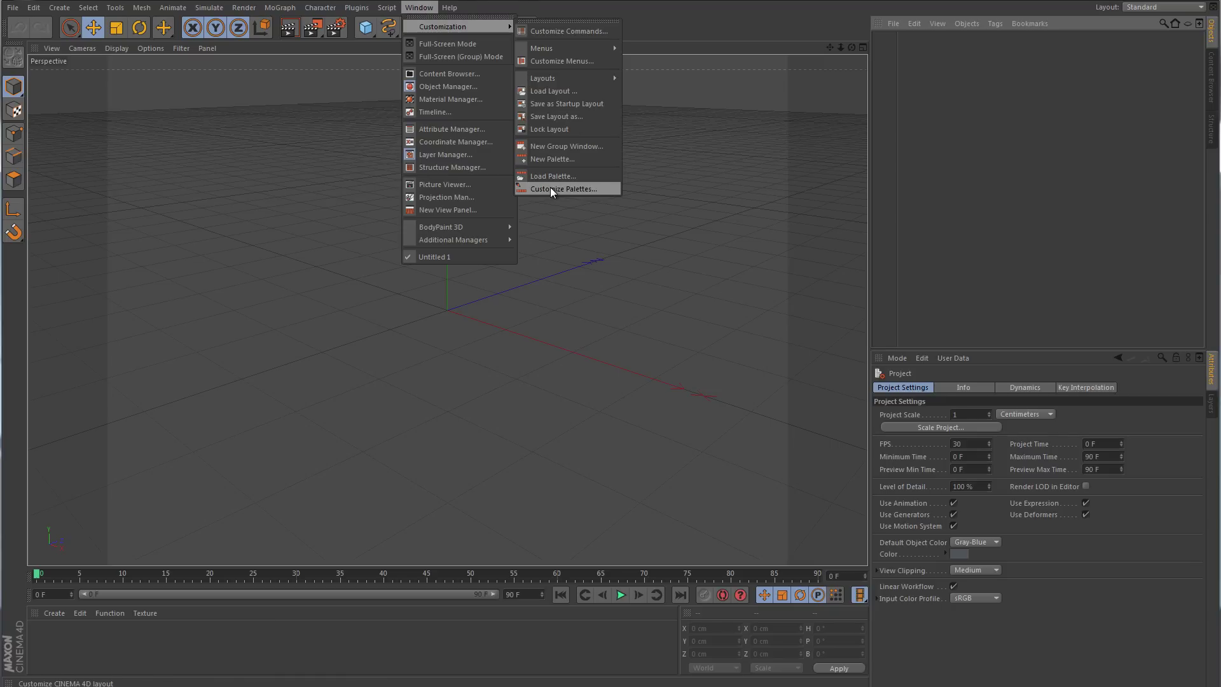
{"action": "left_click", "coordinate": [566, 189]}
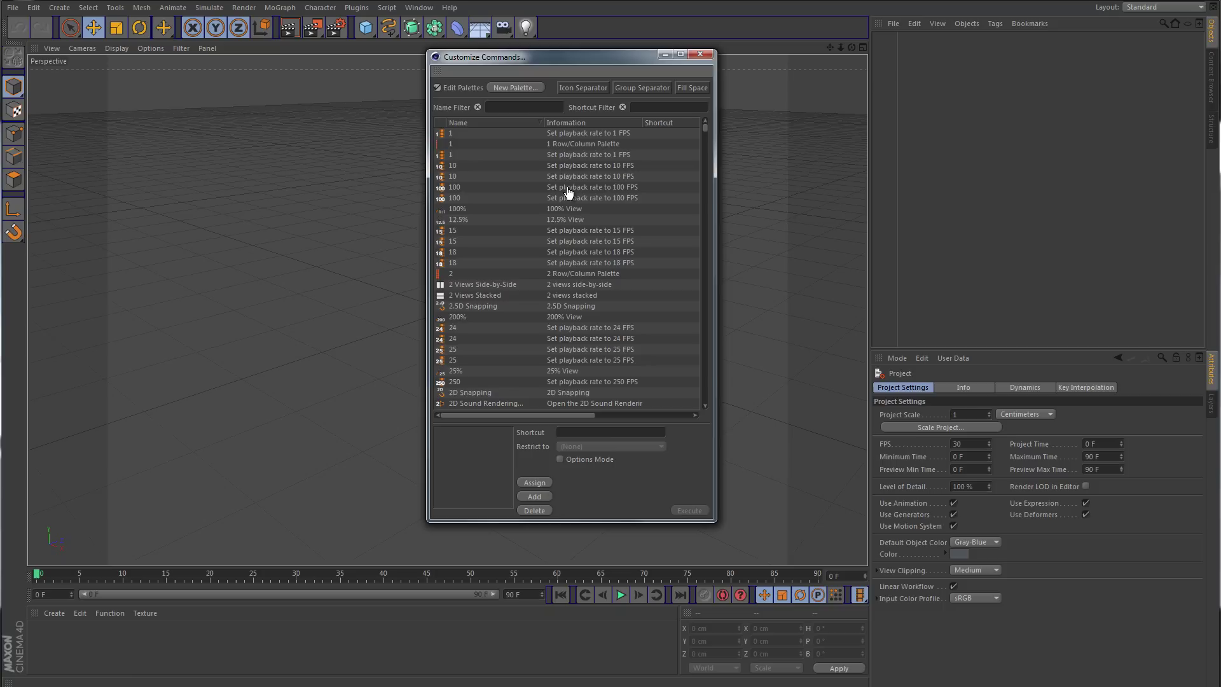
{"action": "left_click_drag", "start_coordinate": [587, 56], "coordinate": [421, 79]}
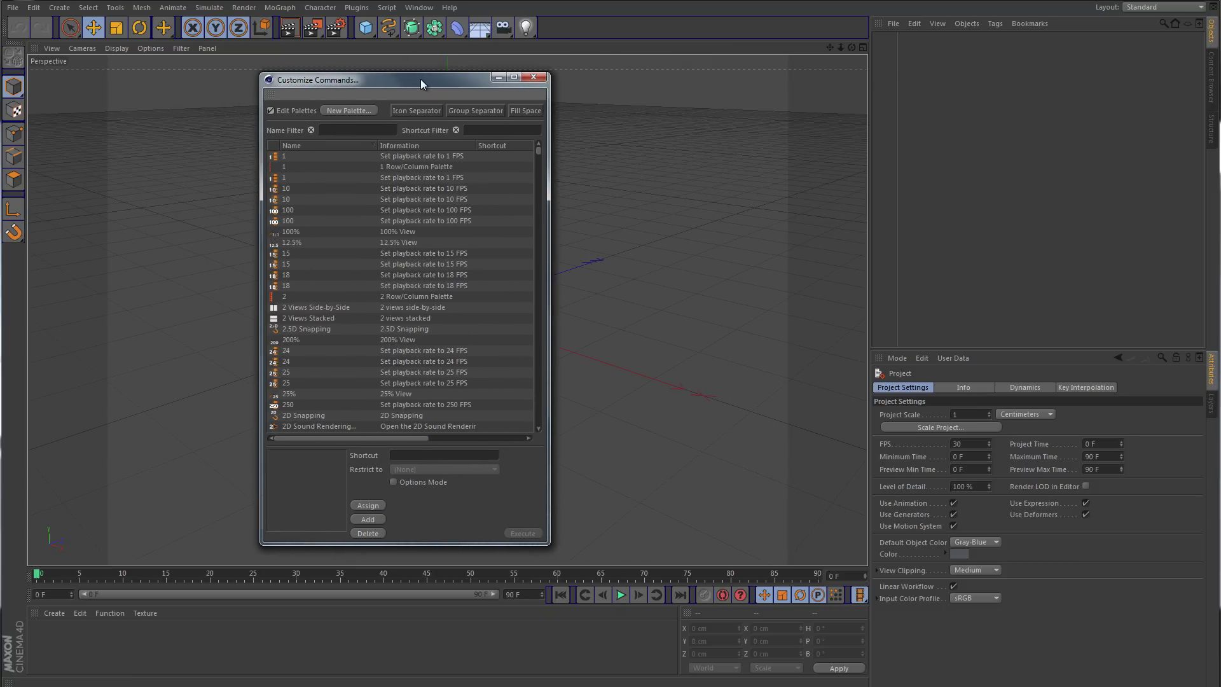
{"action": "left_click", "coordinate": [270, 111]}
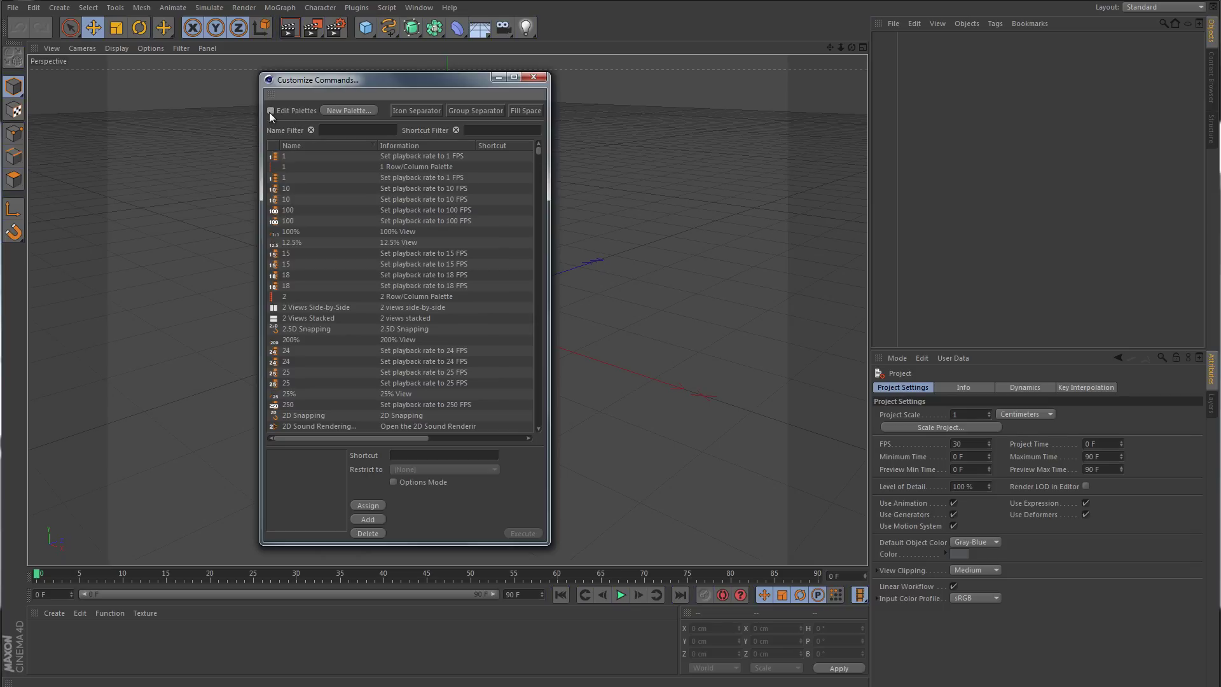
{"action": "left_click", "coordinate": [271, 110]}
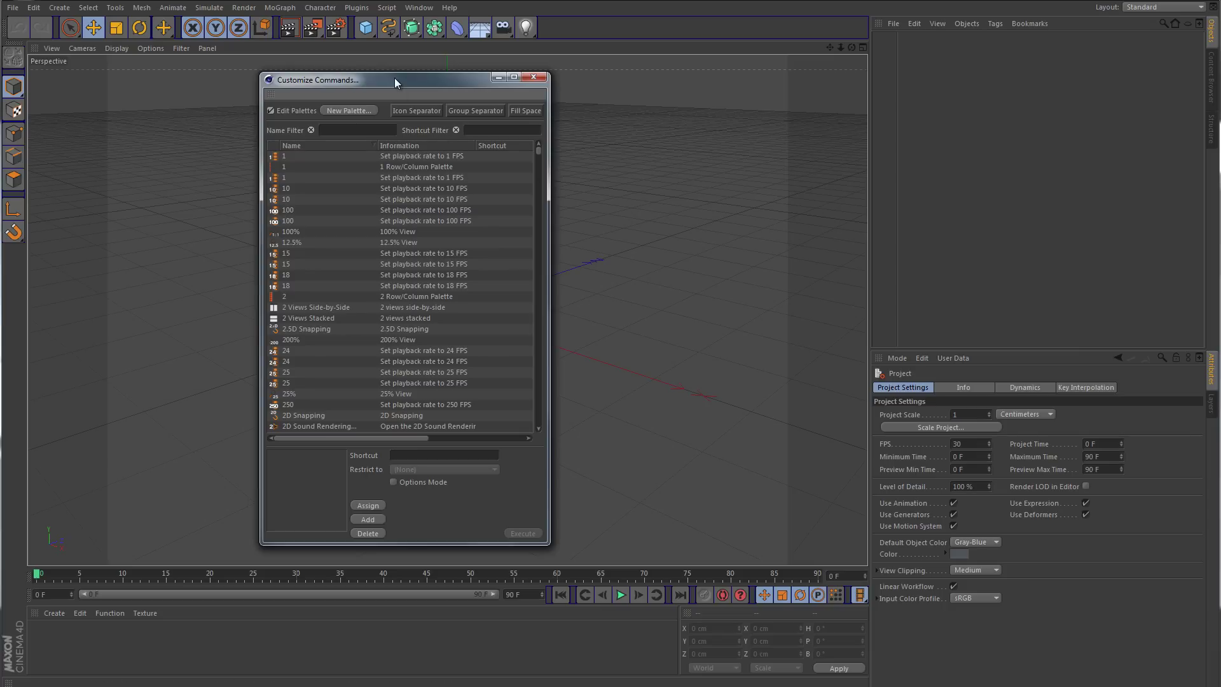
{"action": "left_click_drag", "start_coordinate": [394, 77], "coordinate": [688, 89]}
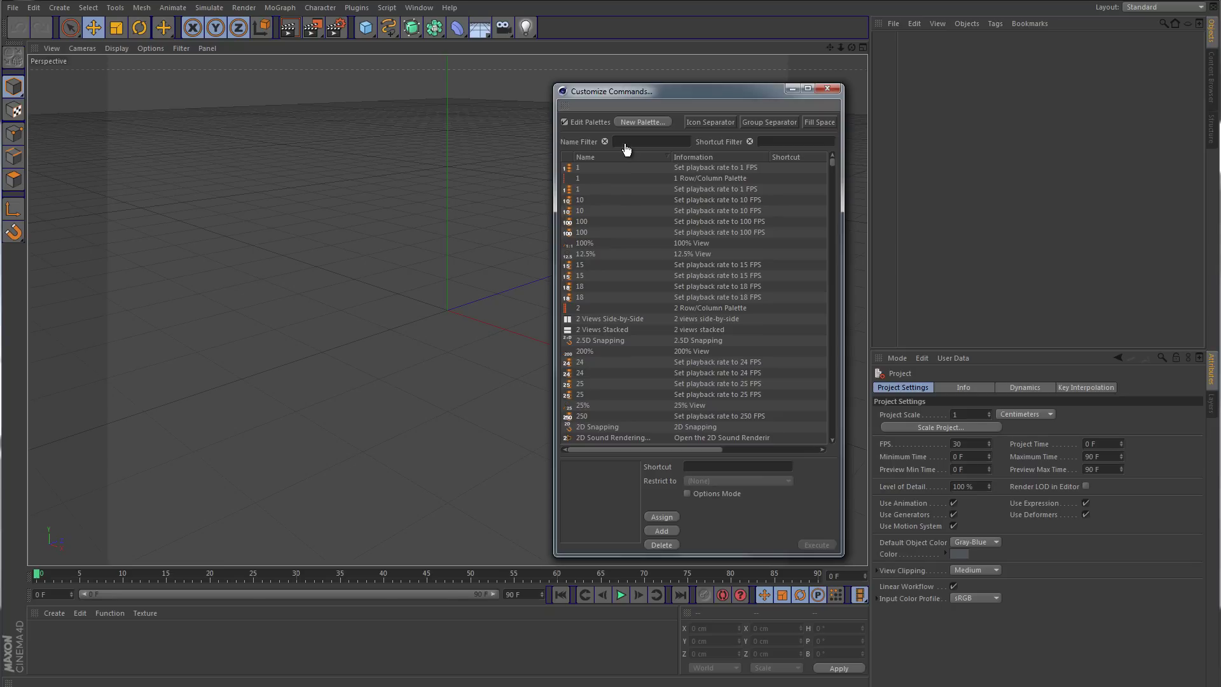
Step: Filter the command list by "extrude" and create a new empty palette beside the Customize Commands window
{"action": "mouse_move", "coordinate": [832, 164]}
{"action": "left_mouse_down"}
{"action": "mouse_move", "coordinate": [843, 448]}
{"action": "mouse_move", "coordinate": [822, 191]}
{"action": "mouse_move", "coordinate": [831, 155]}
{"action": "left_mouse_up"}
{"action": "left_click", "coordinate": [638, 142]}
{"action": "type", "text": "extrude"}
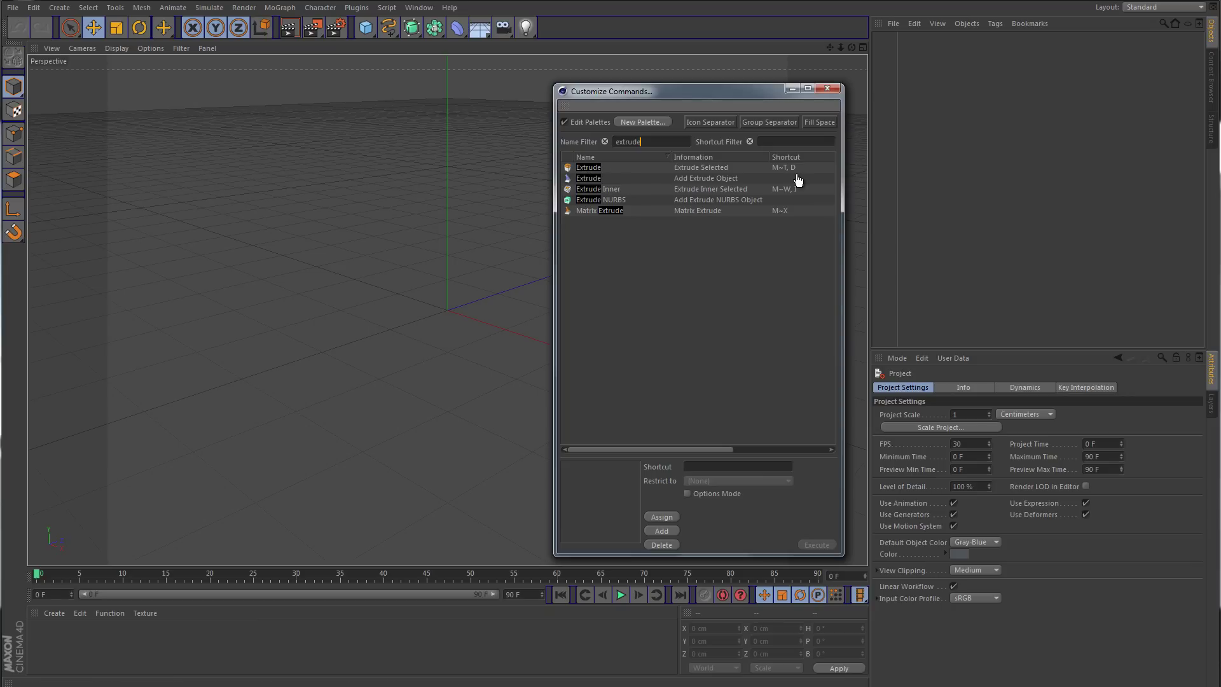
{"action": "left_click", "coordinate": [643, 122]}
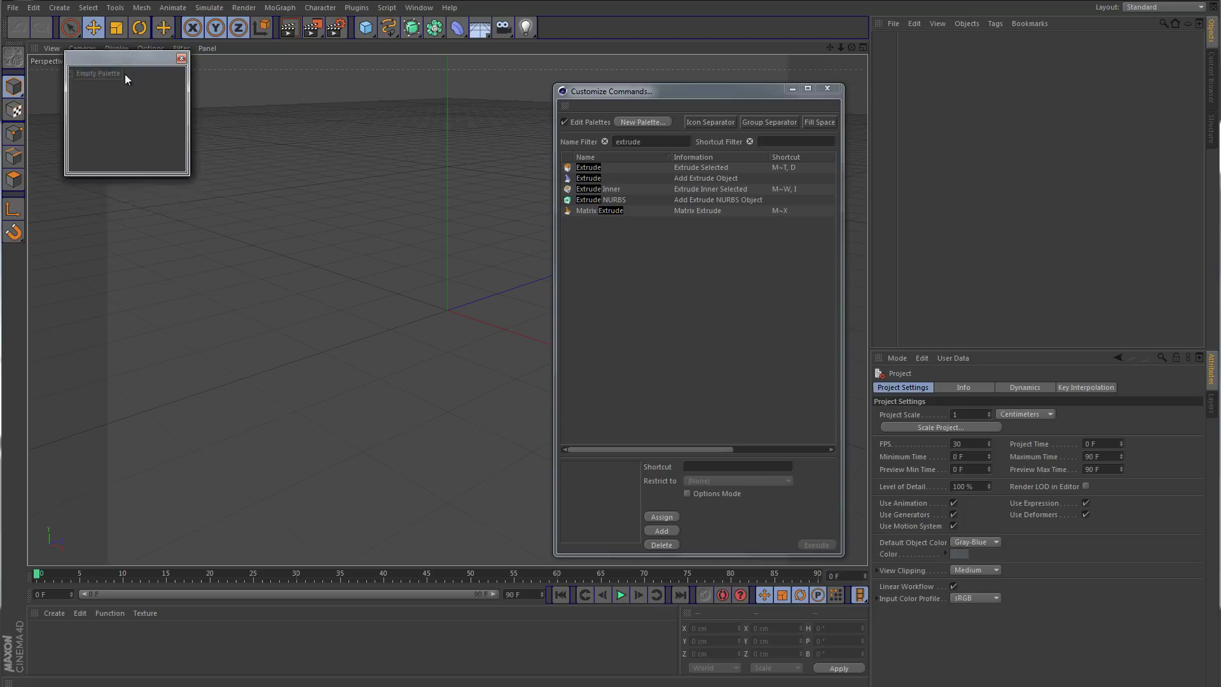
{"action": "left_click_drag", "start_coordinate": [125, 56], "coordinate": [400, 138]}
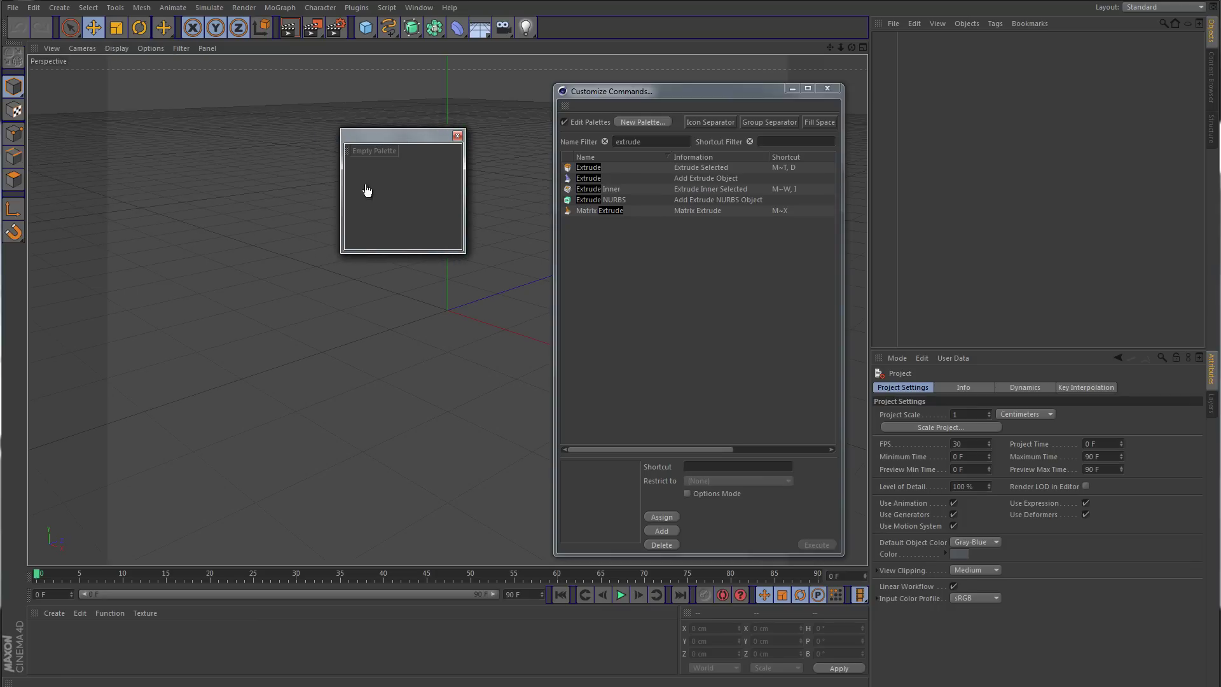
Step: Add the Extrude, Extrude Inner and Matrix Extrude commands to the new palette
{"action": "left_click", "coordinate": [568, 170]}
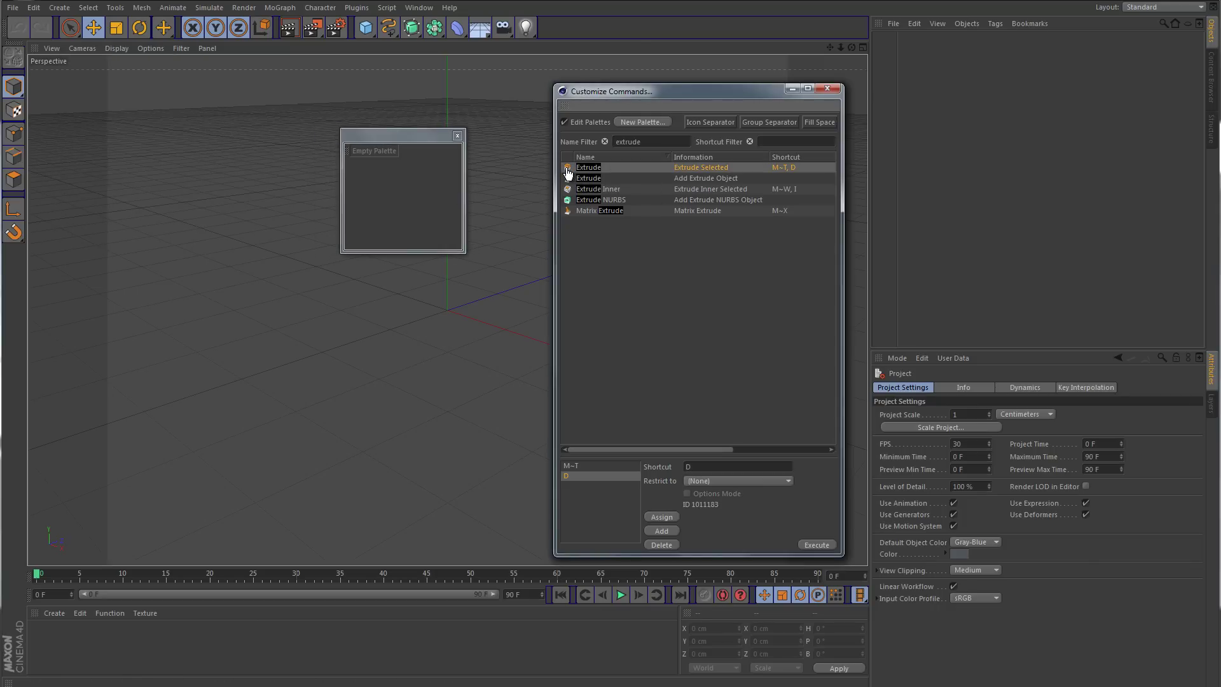
{"action": "left_click_drag", "start_coordinate": [567, 173], "coordinate": [368, 155]}
{"action": "left_click_drag", "start_coordinate": [659, 142], "coordinate": [587, 147]}
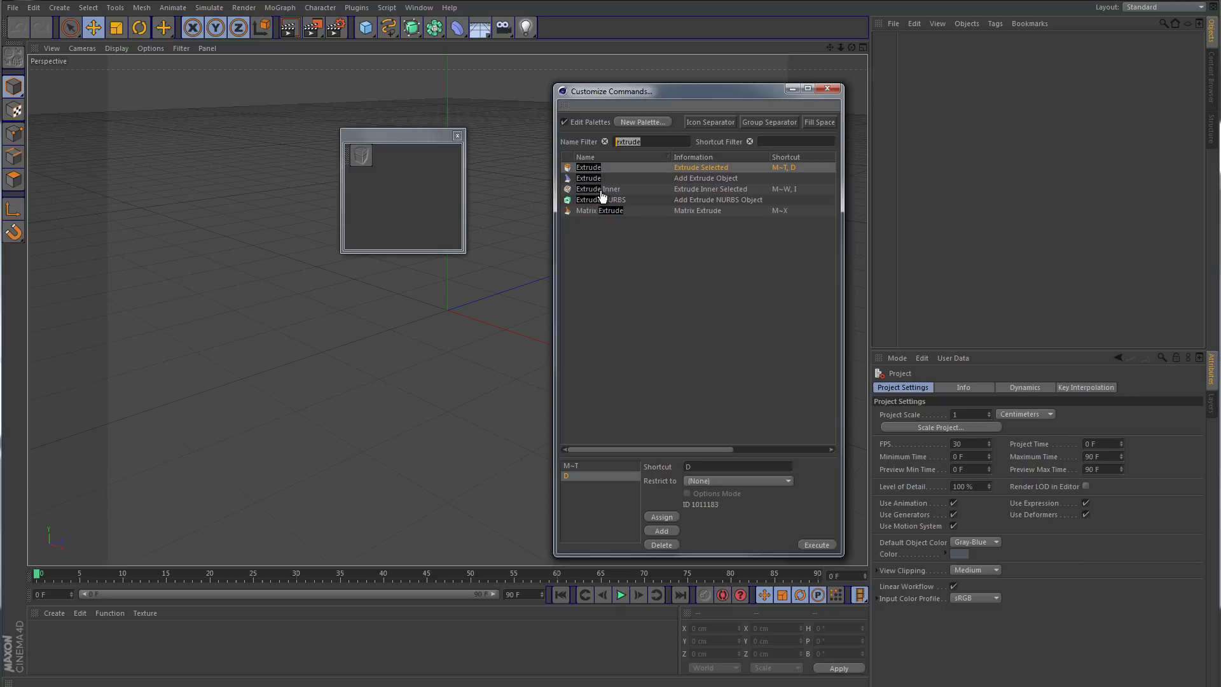
{"action": "left_click", "coordinate": [573, 197]}
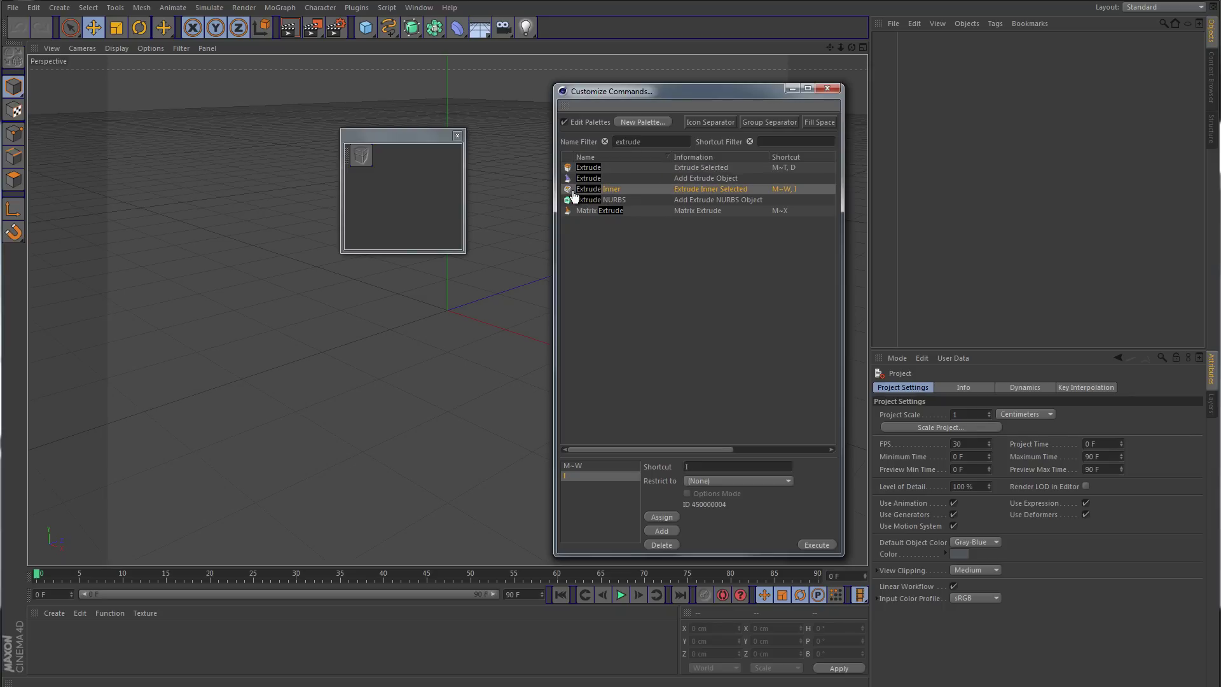
{"action": "left_click_drag", "start_coordinate": [573, 197], "coordinate": [384, 160]}
{"action": "double_click", "coordinate": [652, 142]}
{"action": "left_click_drag", "start_coordinate": [568, 213], "coordinate": [409, 165]}
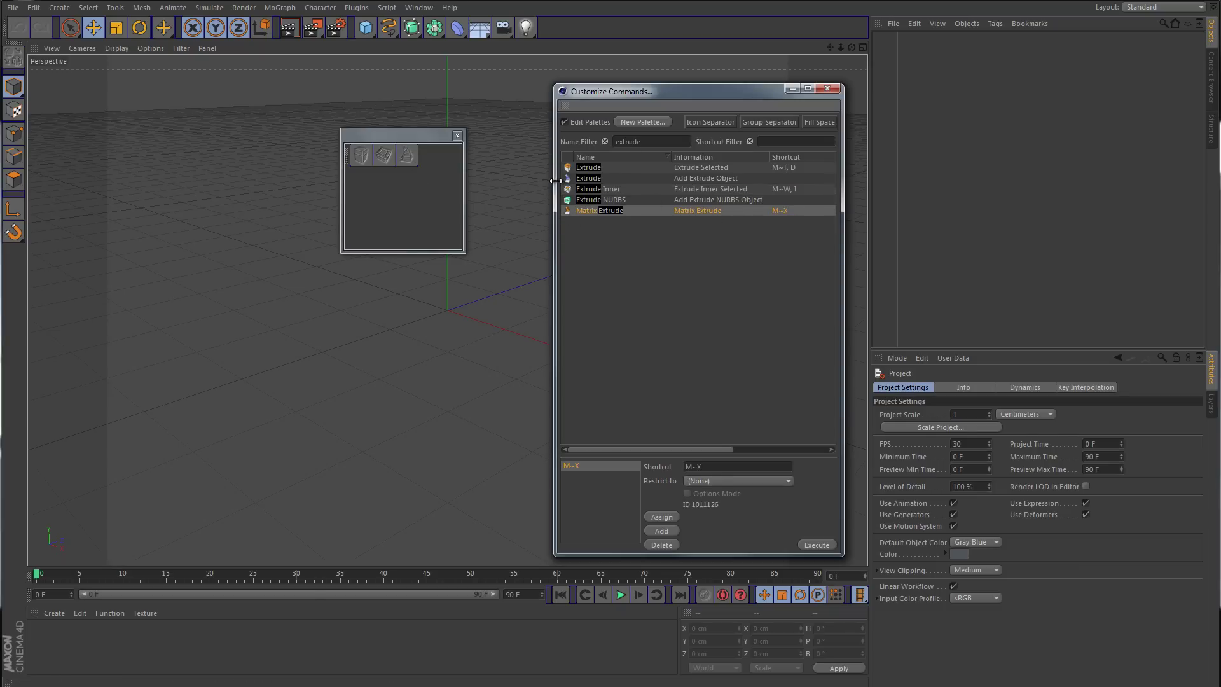
Step: Filter the command list by "bevel" and add the Bevel command to the palette after Matrix Extrude
{"action": "left_click_drag", "start_coordinate": [654, 142], "coordinate": [587, 144]}
{"action": "key", "text": "BackSpace"}
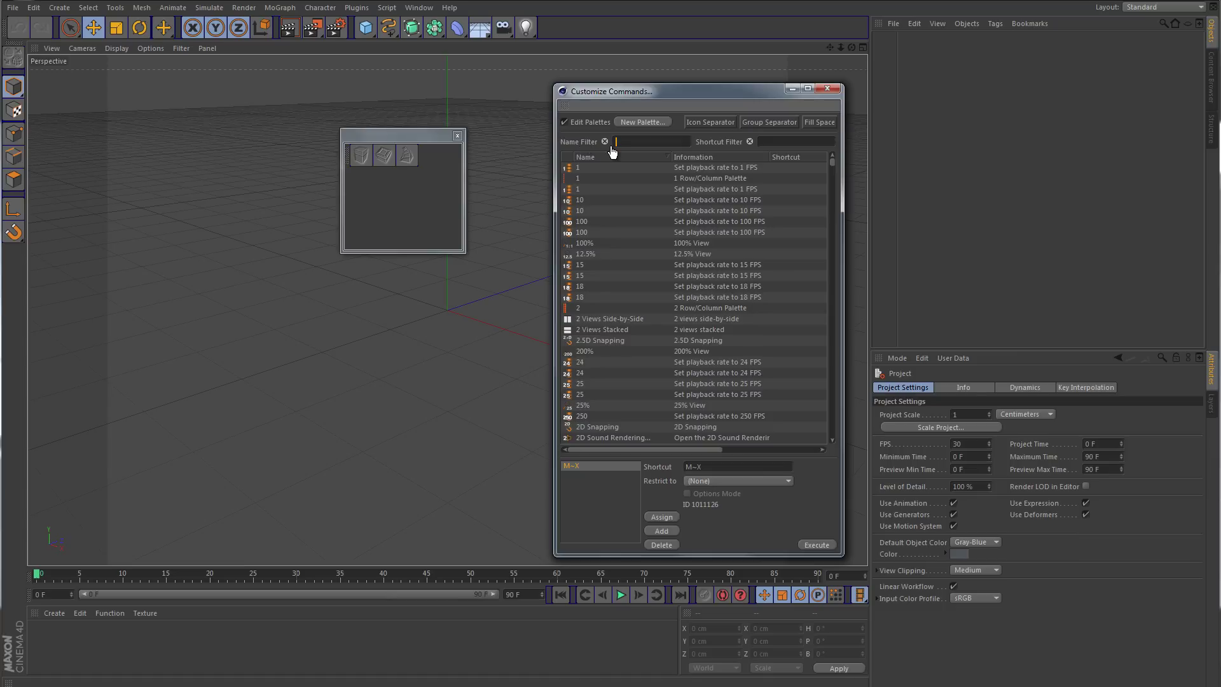
{"action": "type", "text": "beve"}
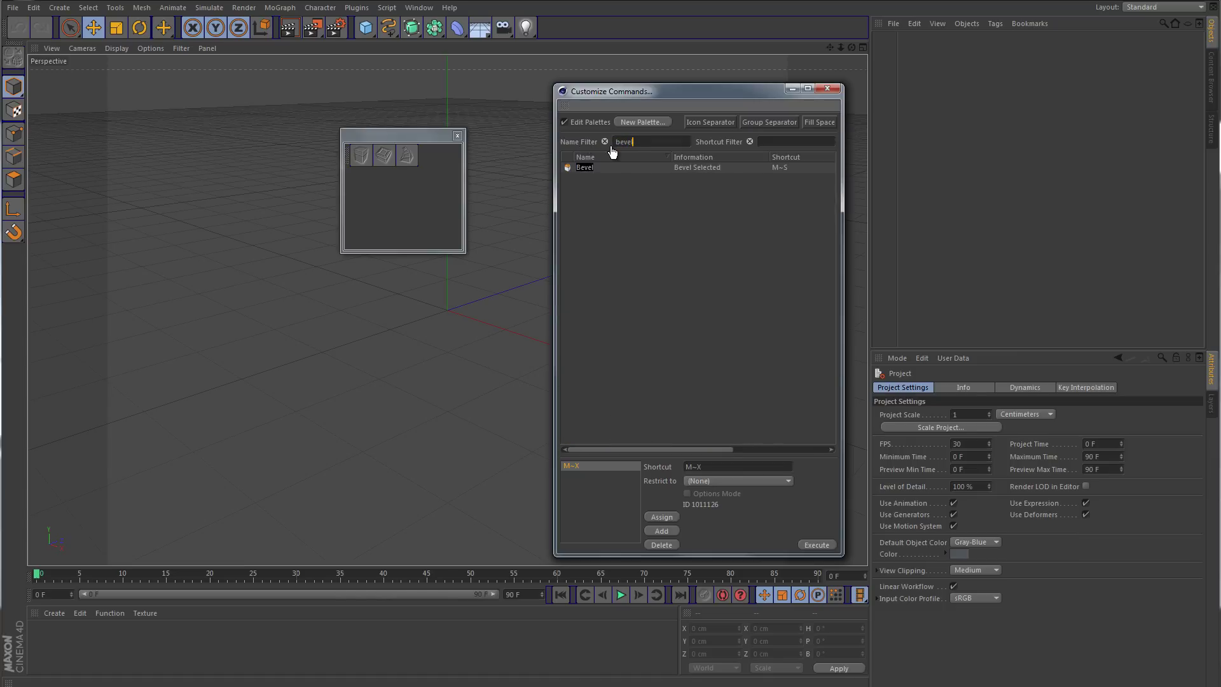
{"action": "type", "text": "l"}
{"action": "left_click_drag", "start_coordinate": [582, 168], "coordinate": [426, 158]}
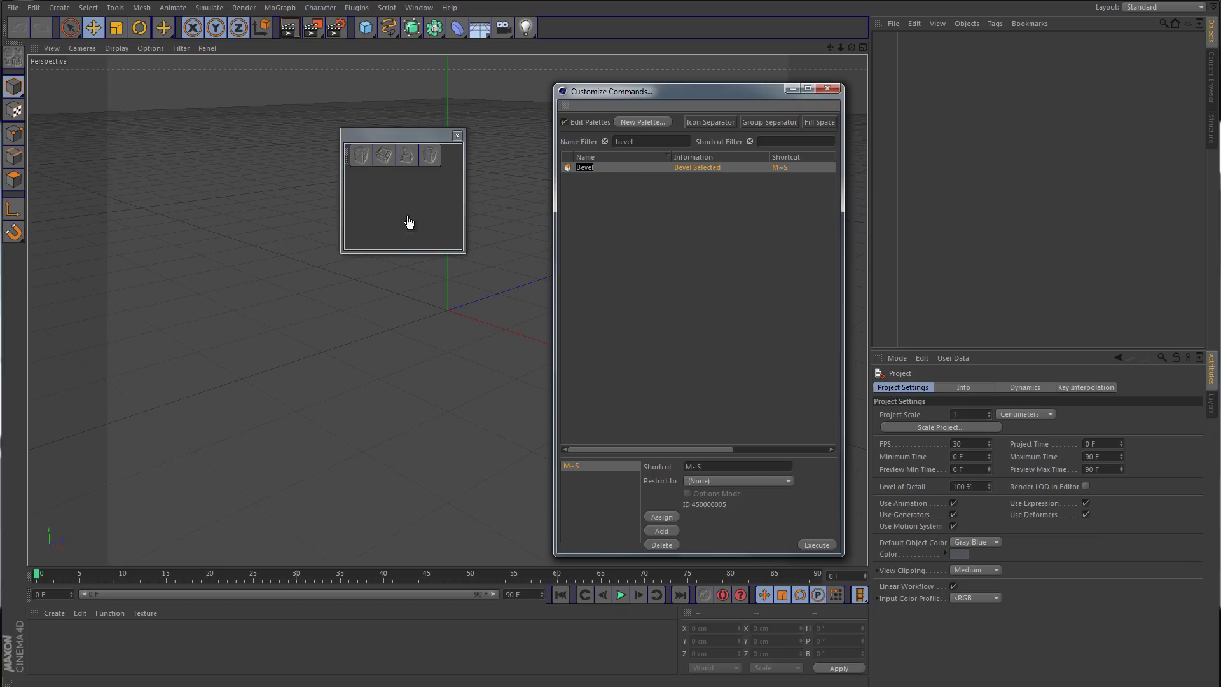
Step: Convert the floating palette with the extrude and bevel commands to a tab
{"action": "left_click_drag", "start_coordinate": [401, 135], "coordinate": [348, 154]}
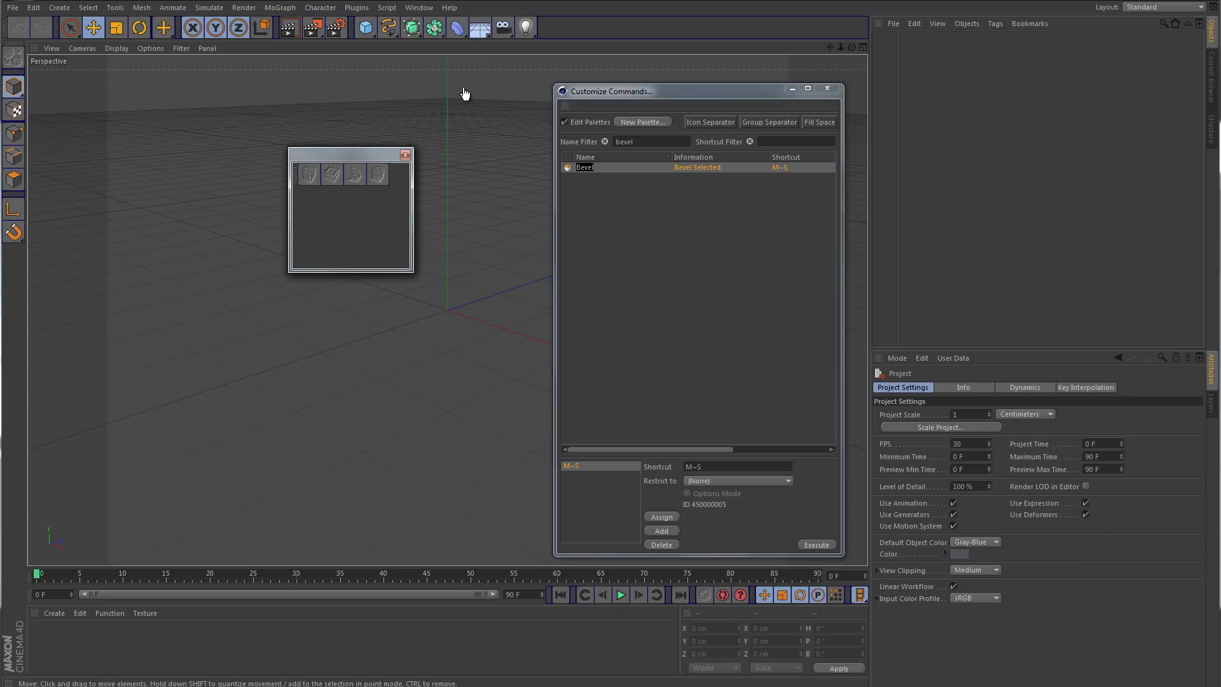
{"action": "right_click", "coordinate": [294, 176]}
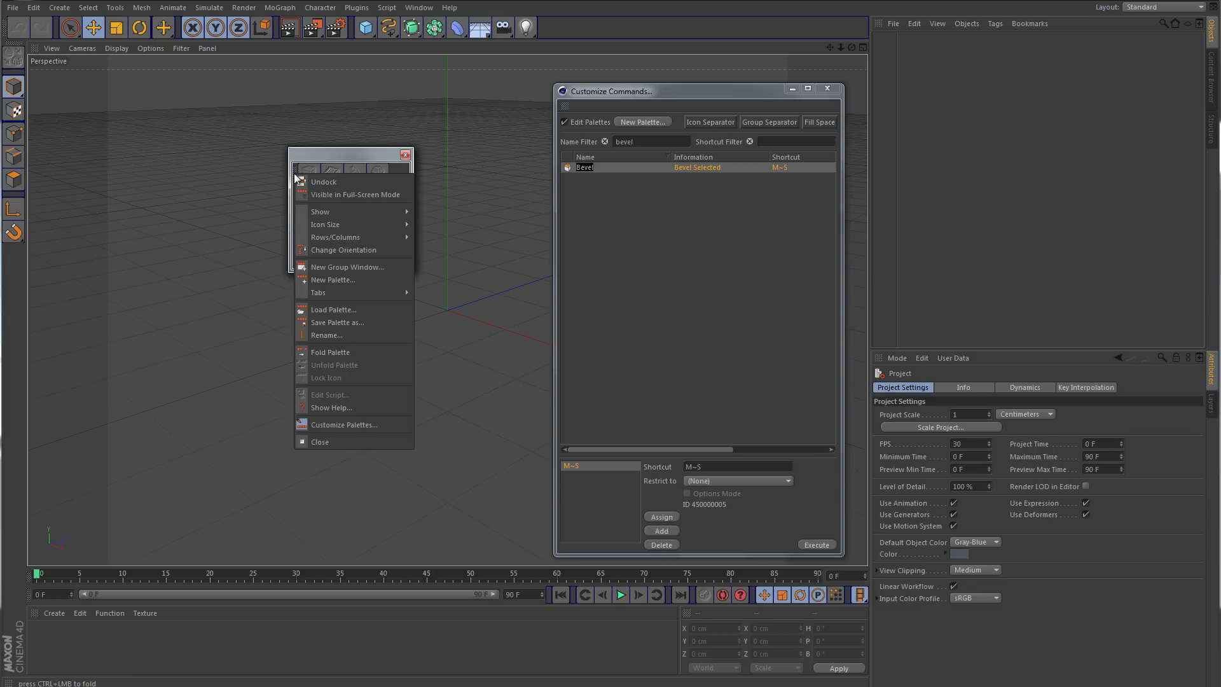
{"action": "mouse_move", "coordinate": [343, 292]}
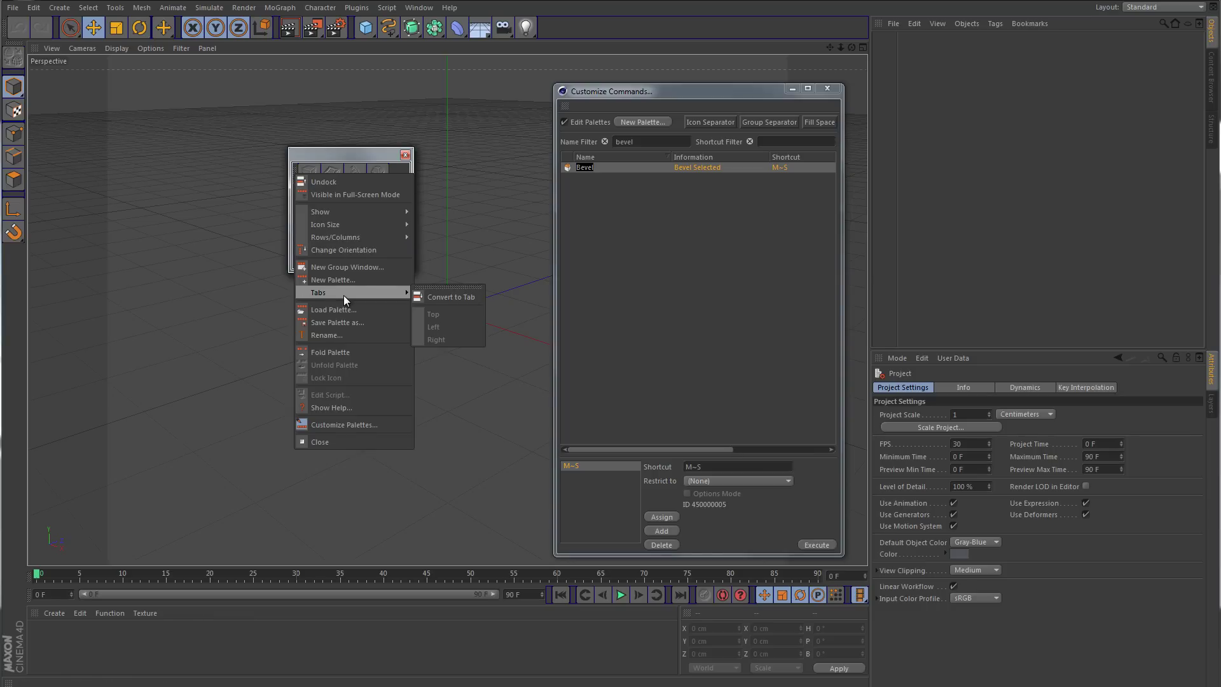
{"action": "left_click", "coordinate": [456, 297]}
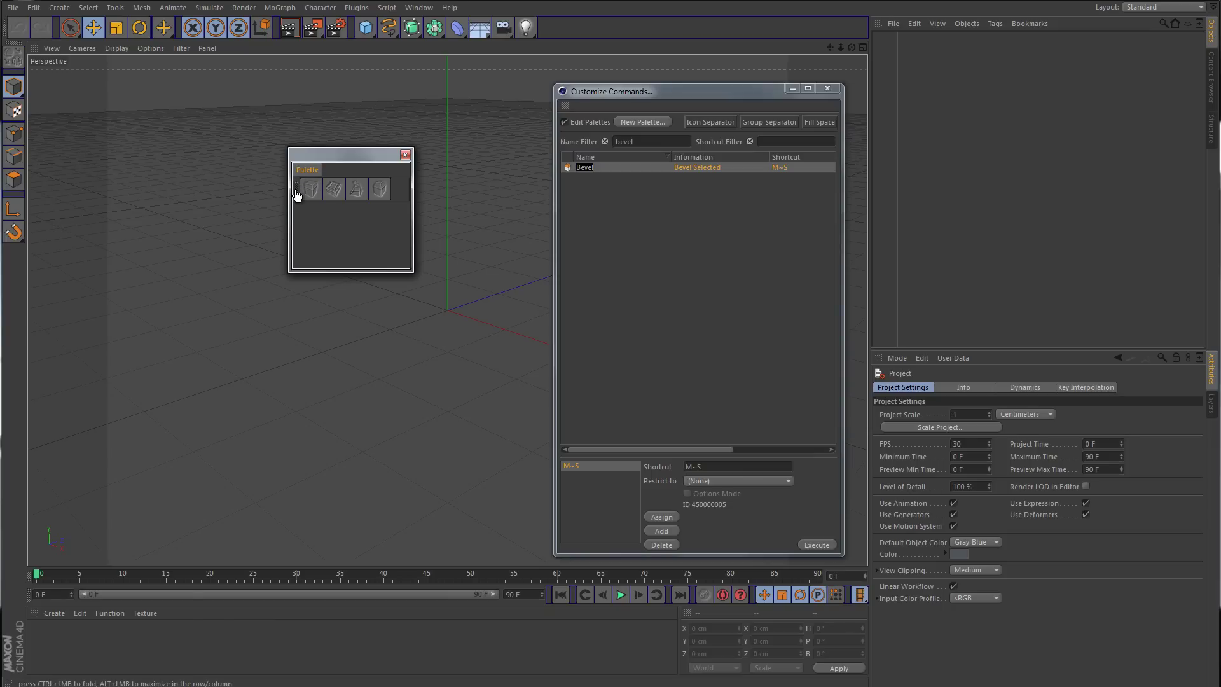
Step: Dock the extrude and bevel palette between the main toolbar and the viewport, keeping the Customize Commands window clear of it
{"action": "left_click_drag", "start_coordinate": [296, 194], "coordinate": [171, 111]}
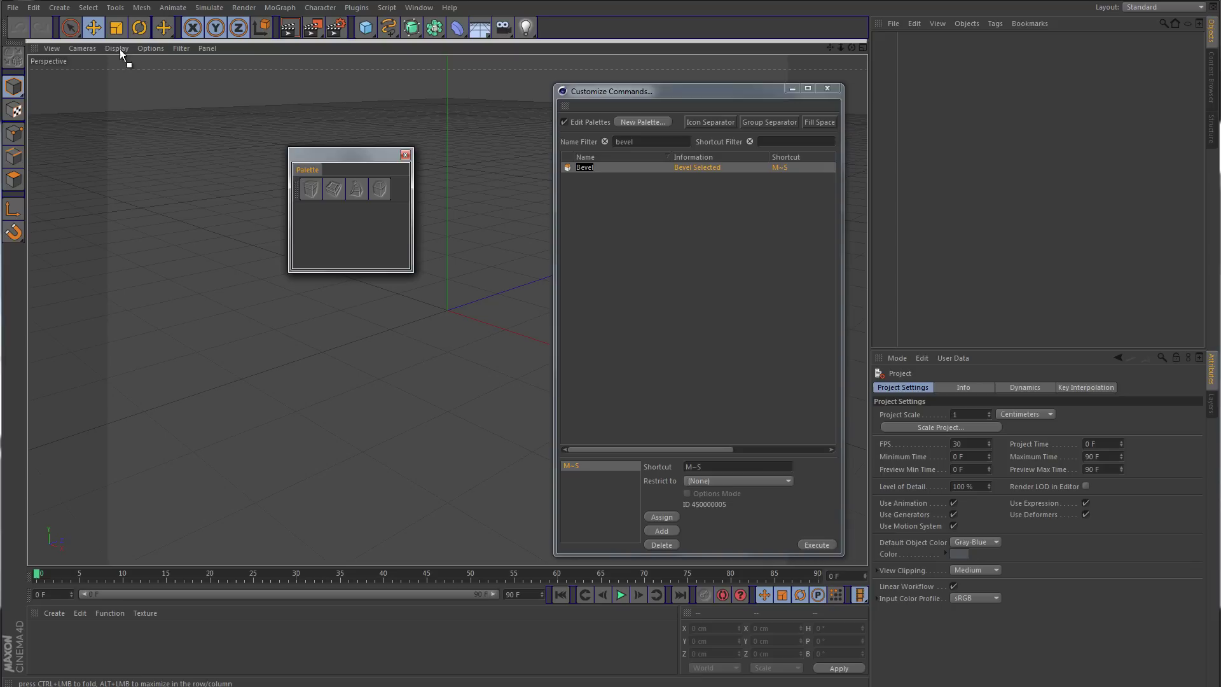
{"action": "left_click_drag", "start_coordinate": [117, 40], "coordinate": [118, 41]}
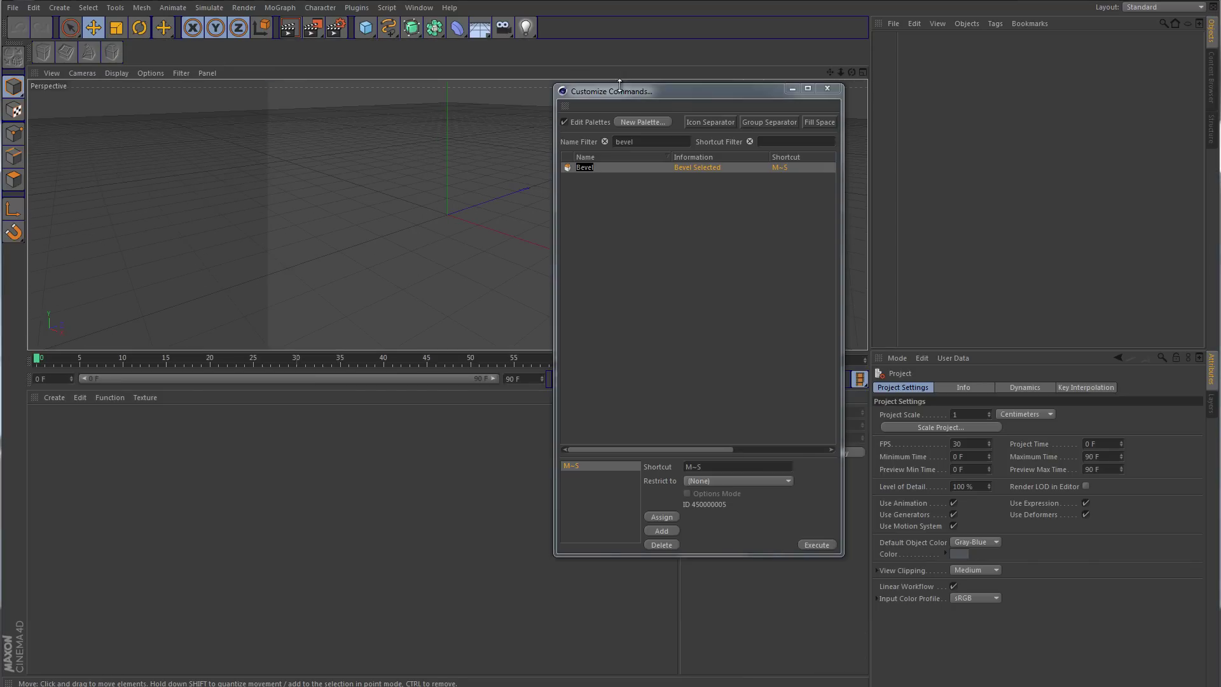
{"action": "left_click_drag", "start_coordinate": [678, 89], "coordinate": [654, 206]}
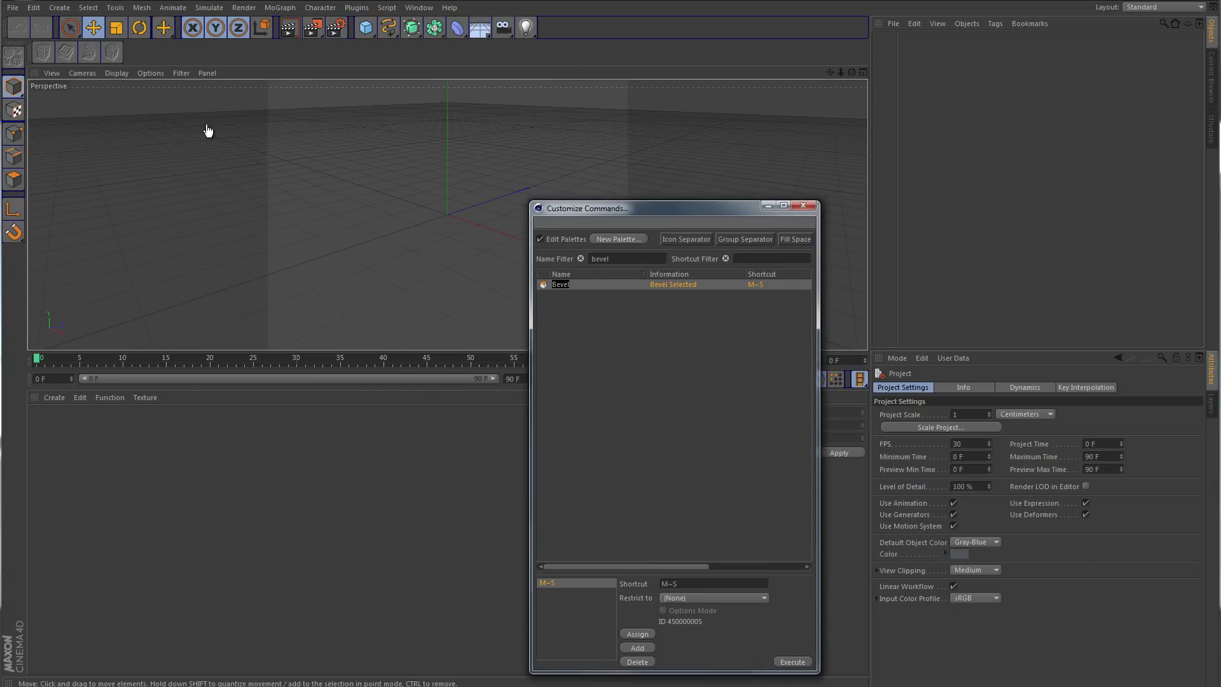
Step: Convert the docked palette above the viewport to a tab and rename it "Modeling Tools"
{"action": "right_click", "coordinate": [28, 51]}
{"action": "mouse_move", "coordinate": [59, 170]}
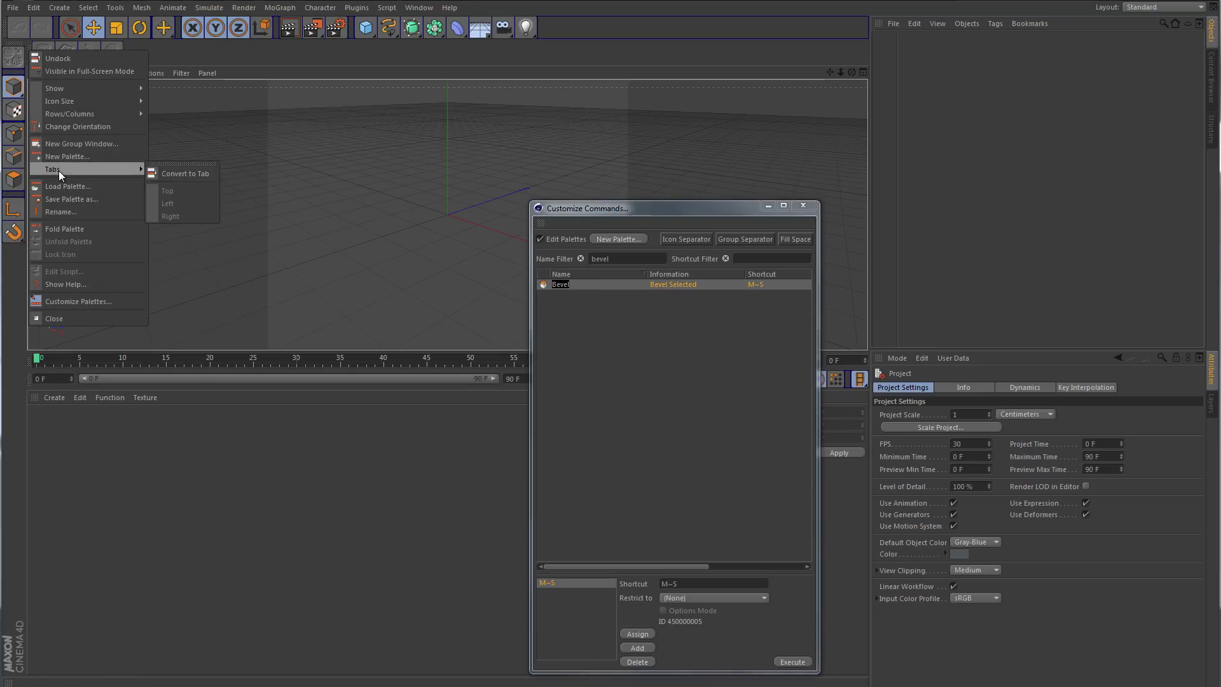
{"action": "left_click", "coordinate": [185, 173]}
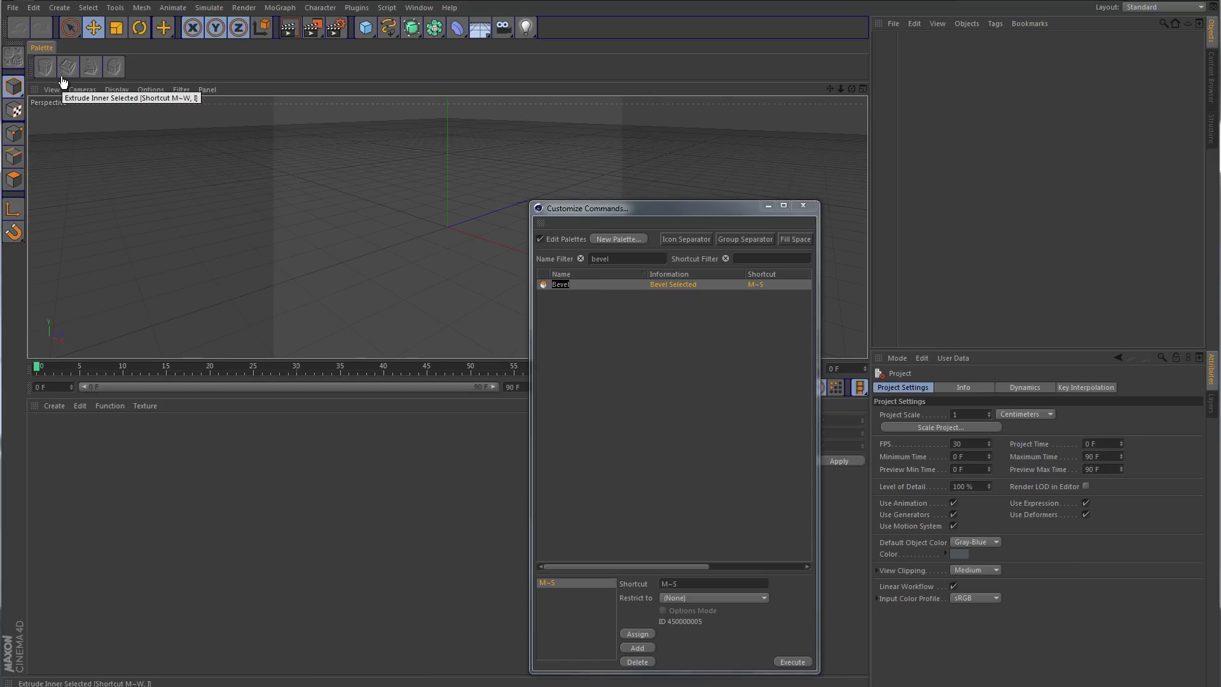
{"action": "right_click", "coordinate": [39, 47]}
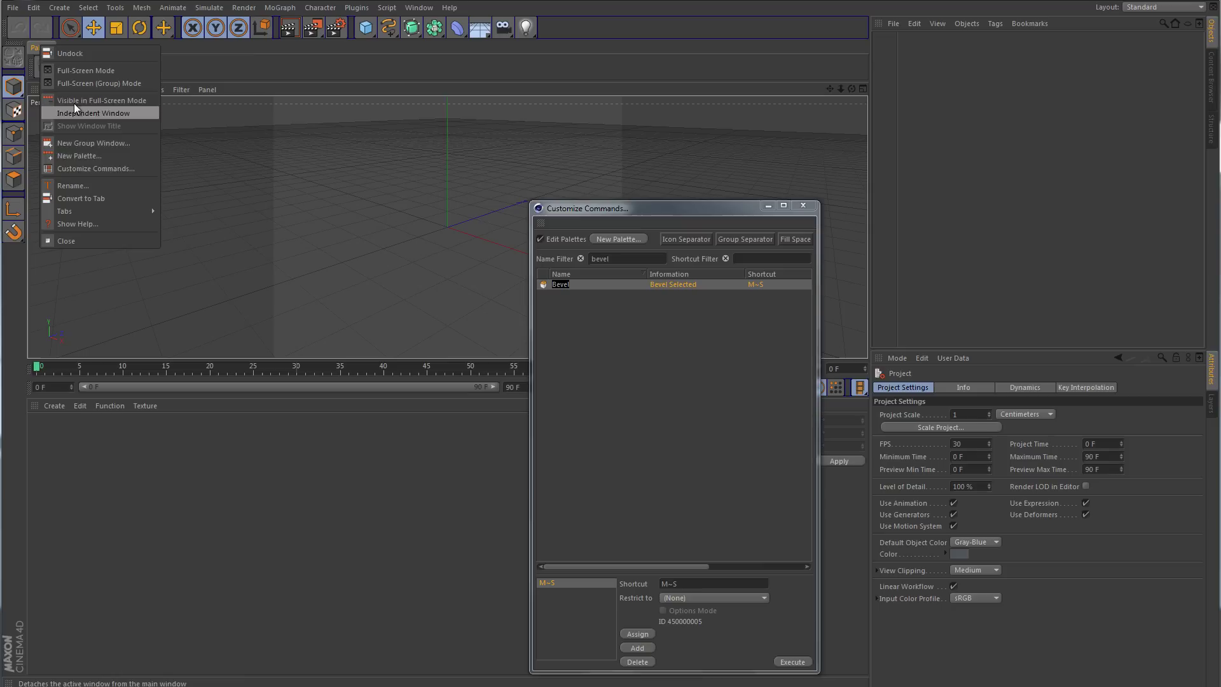
{"action": "left_click", "coordinate": [86, 185]}
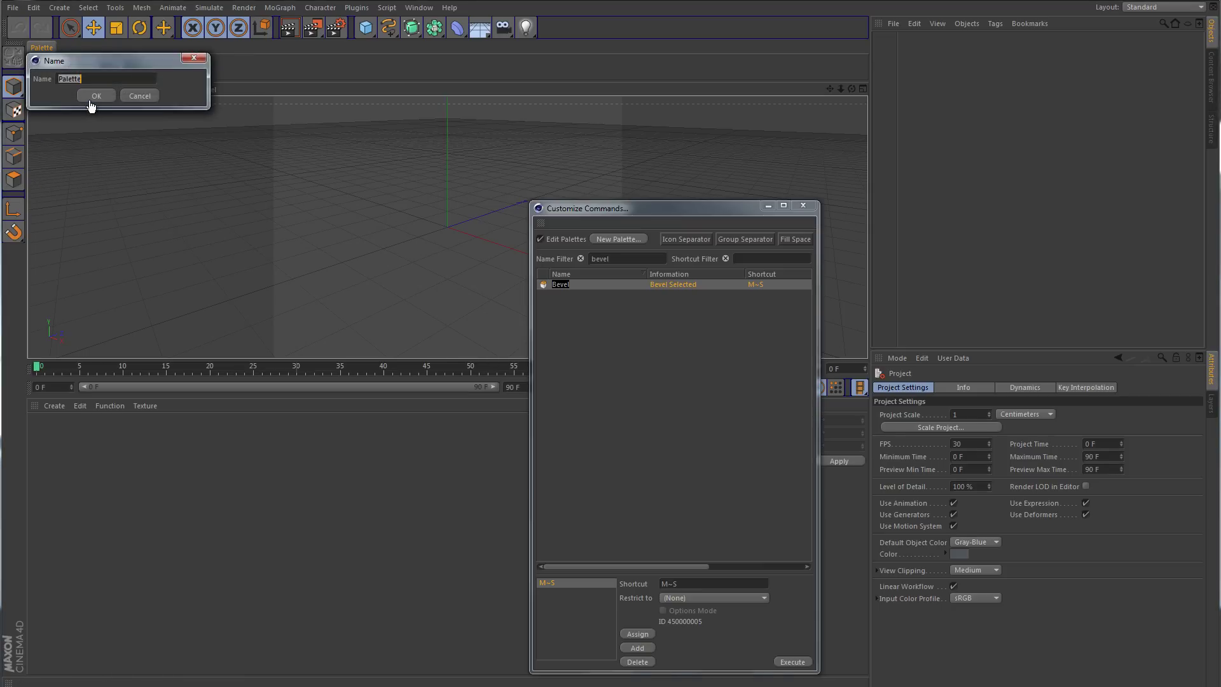
{"action": "type", "text": "Modeling Tools"}
{"action": "left_click", "coordinate": [93, 97]}
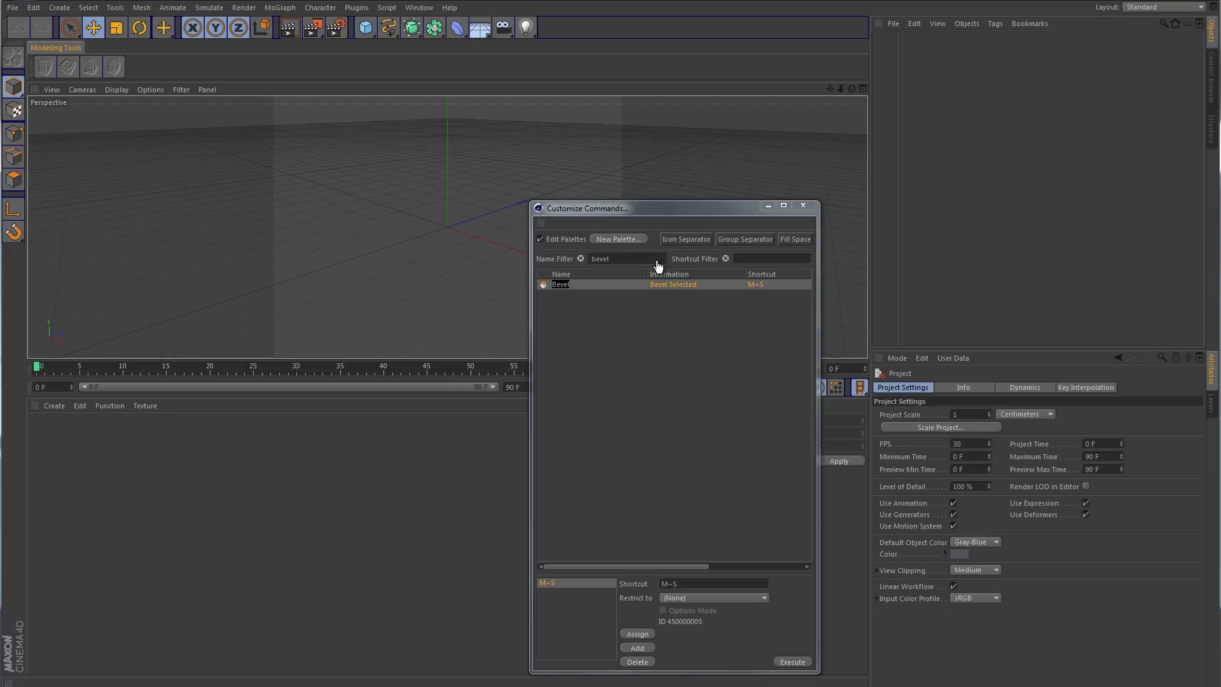
Step: Create a new empty palette and place it over the viewport, clear of the docked Modeling Tools palette
{"action": "left_click", "coordinate": [624, 239]}
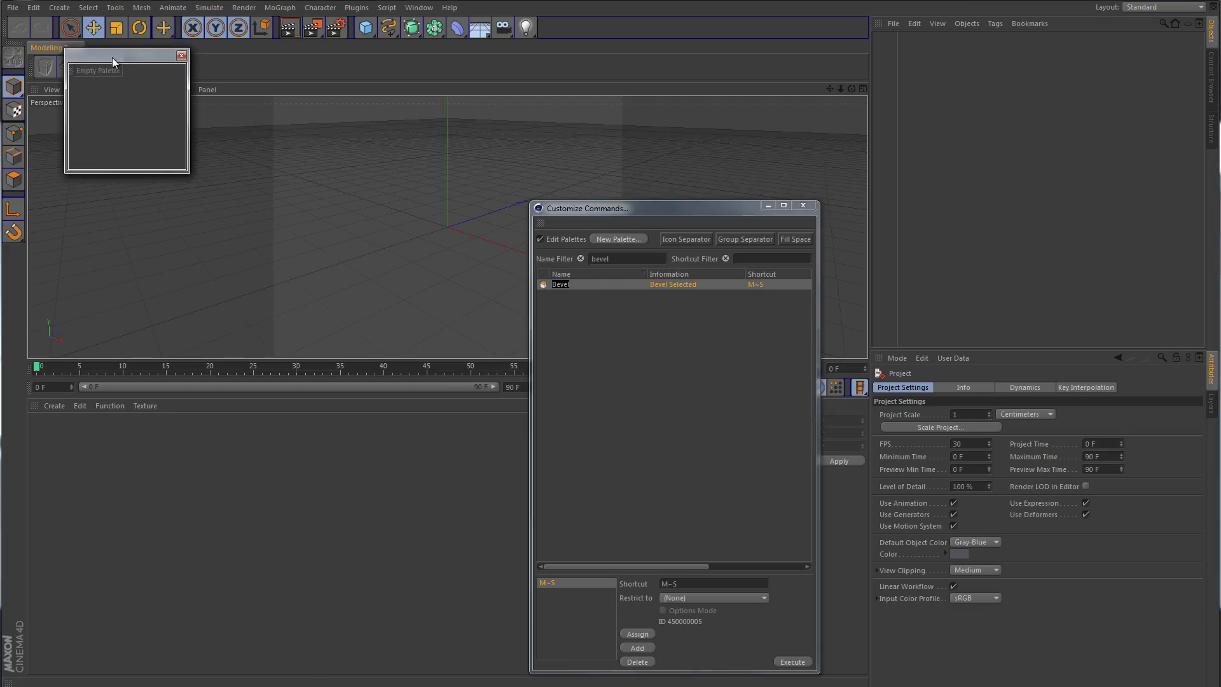
{"action": "left_click_drag", "start_coordinate": [112, 58], "coordinate": [275, 186]}
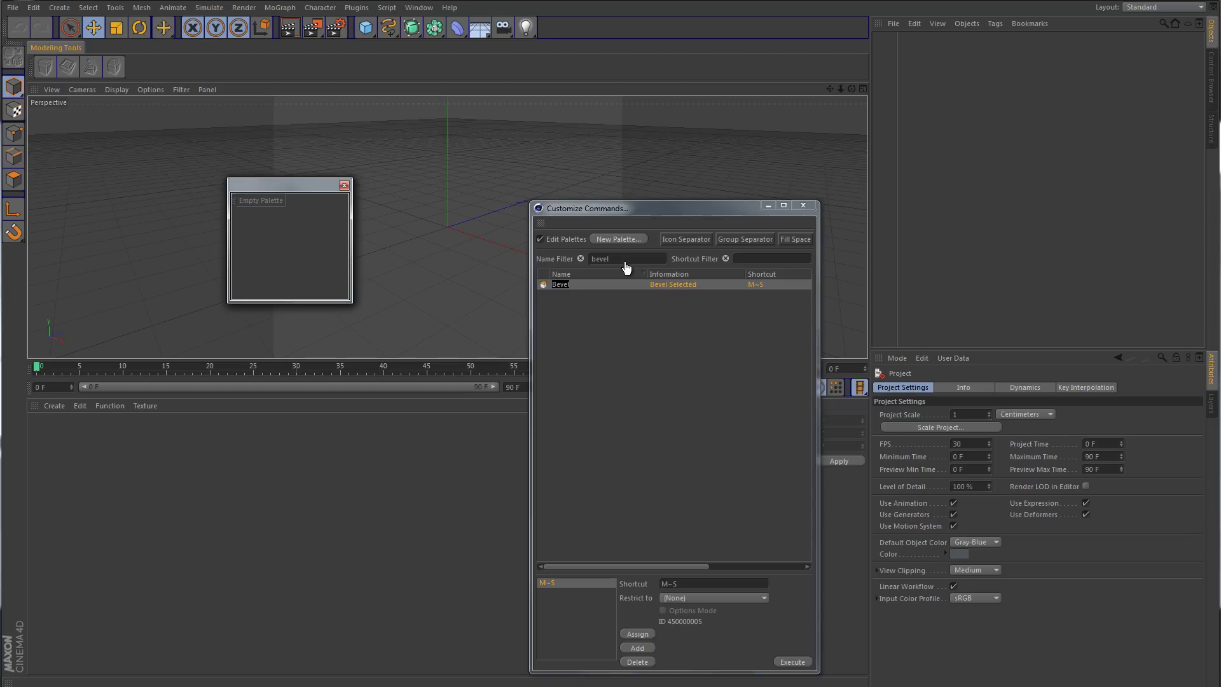
{"action": "left_click_drag", "start_coordinate": [624, 260], "coordinate": [565, 259]}
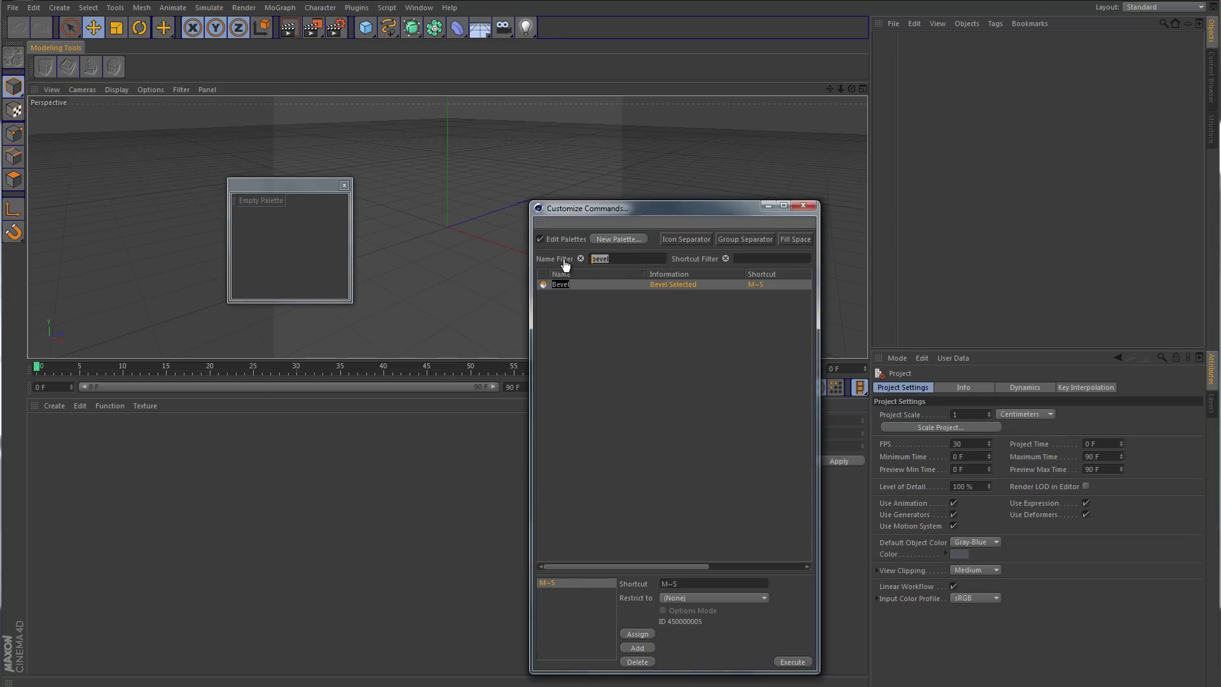
{"action": "type", "text": "mograp"}
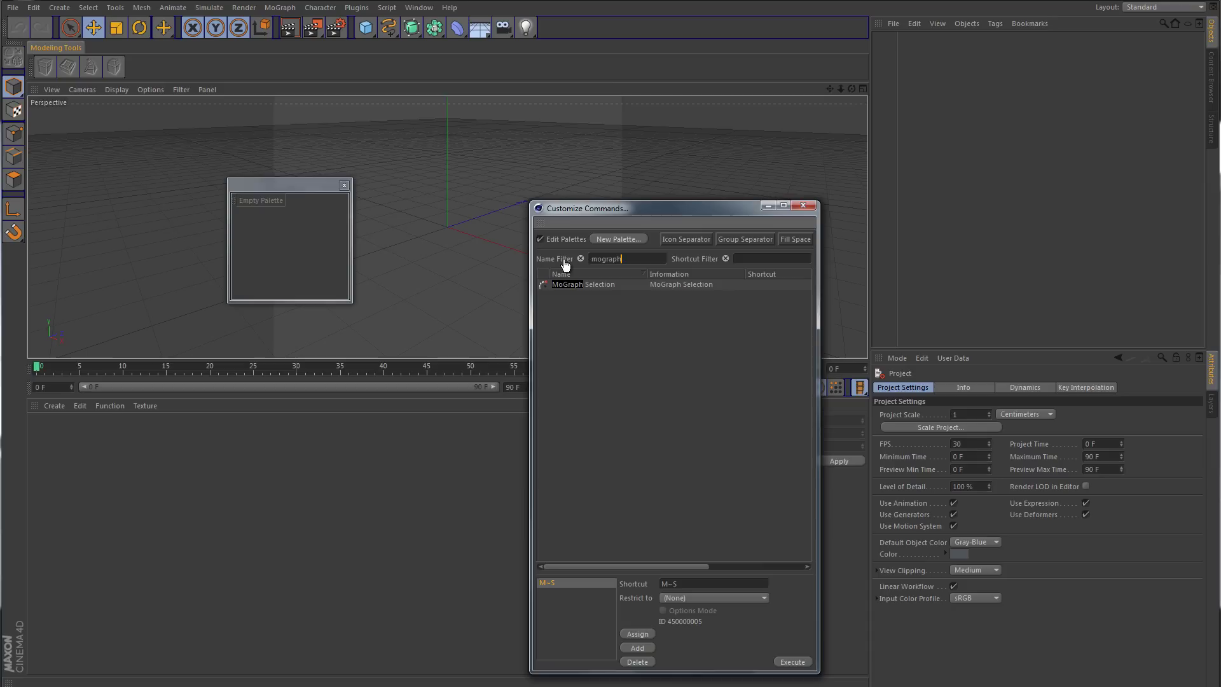
{"action": "type", "text": "h"}
{"action": "key", "text": "BackSpace"}
{"action": "key", "text": "BackSpace"}
{"action": "key", "text": "BackSpace"}
{"action": "key", "text": "BackSpace"}
{"action": "key", "text": "BackSpace"}
{"action": "key", "text": "BackSpace"}
{"action": "key", "text": "BackSpace"}
Step: Filter the command list by "cloner" and add the Cloner command to the empty palette
{"action": "type", "text": "c"}
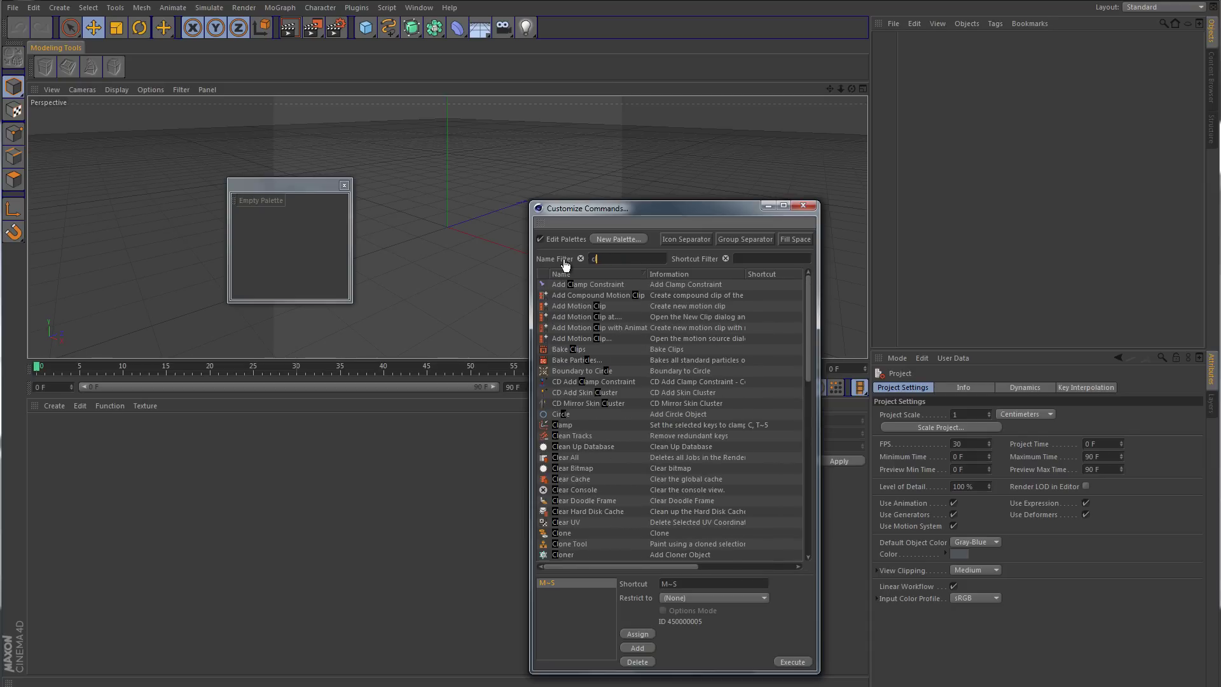
{"action": "type", "text": "loner"}
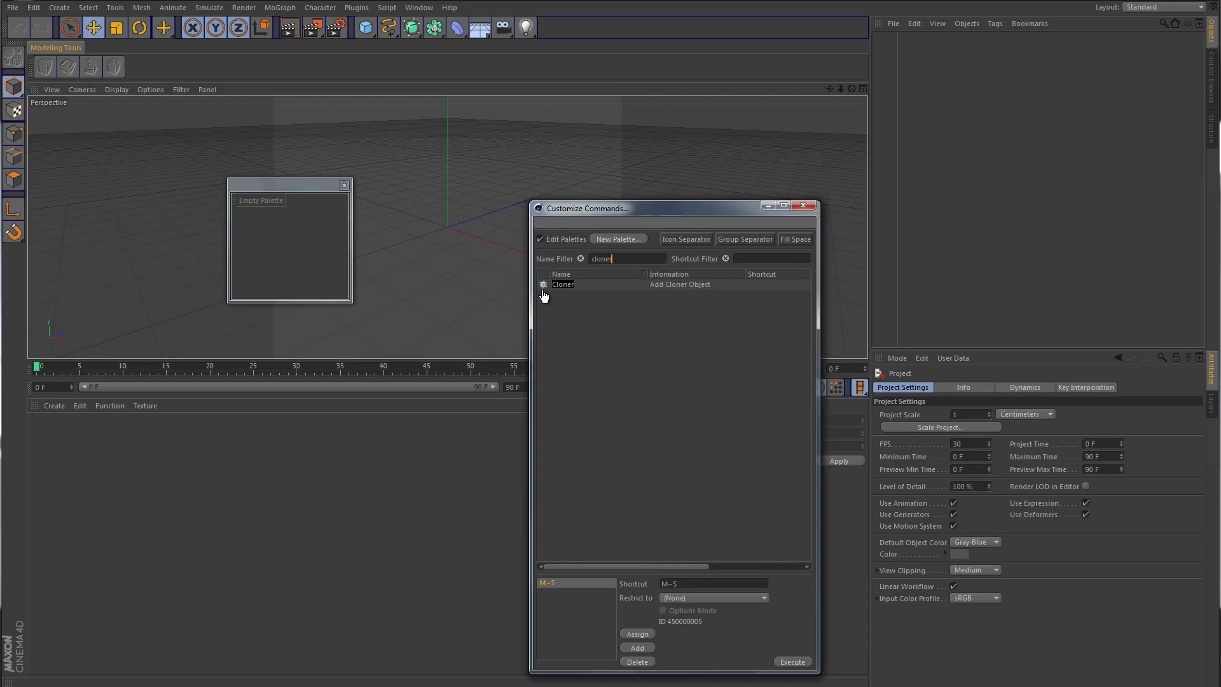
{"action": "left_click_drag", "start_coordinate": [543, 291], "coordinate": [531, 288]}
{"action": "left_click_drag", "start_coordinate": [268, 200], "coordinate": [268, 202]}
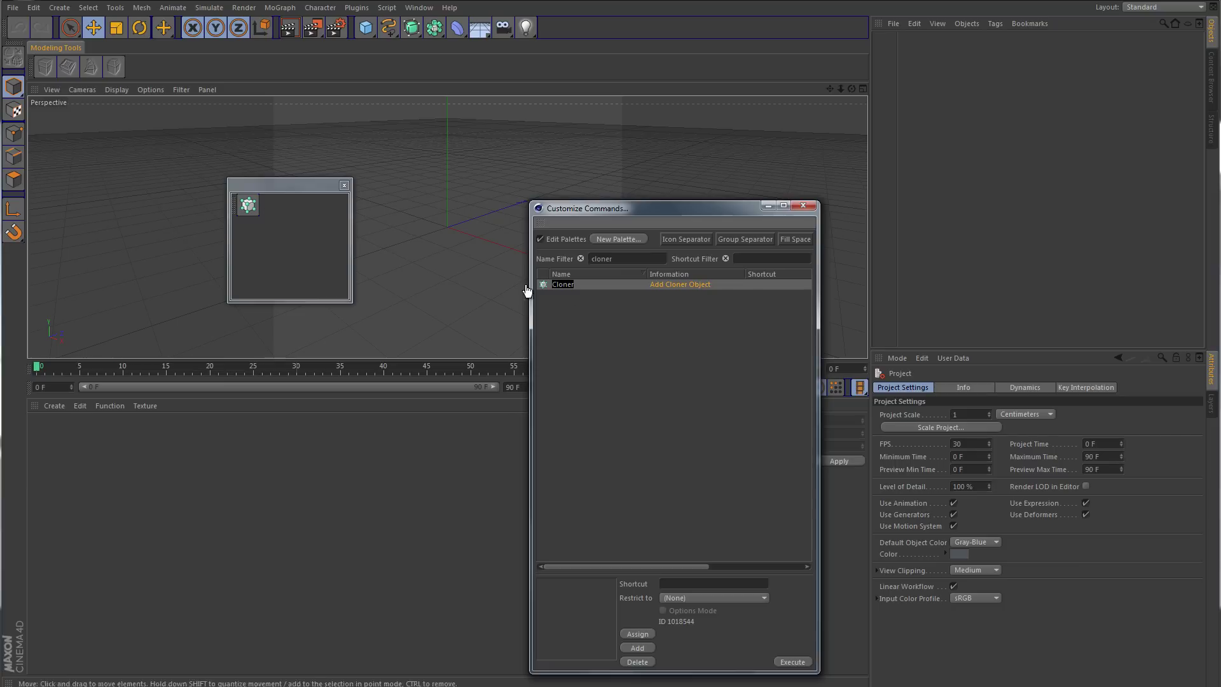
Step: Filter the command list by "tracer" and add the Tracer command to the palette after Cloner
{"action": "double_click", "coordinate": [626, 260]}
{"action": "type", "text": "mogr"}
{"action": "left_click_drag", "start_coordinate": [626, 260], "coordinate": [582, 263]}
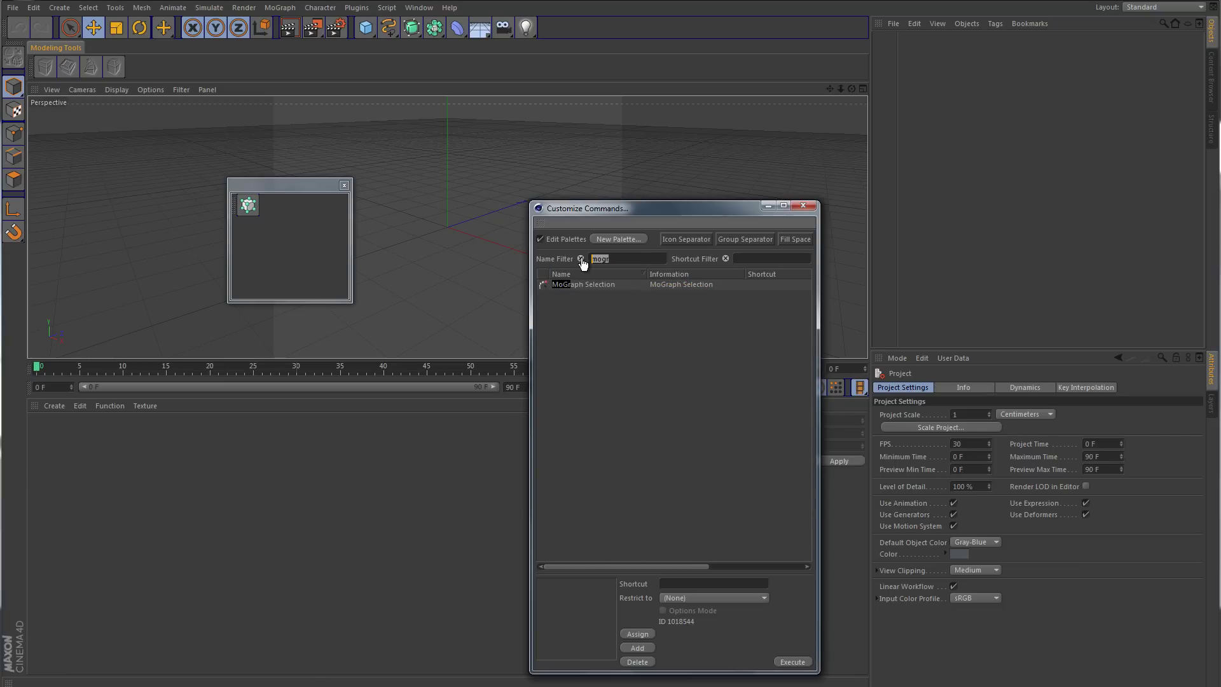
{"action": "type", "text": "tracer"}
{"action": "left_click", "coordinate": [542, 285]}
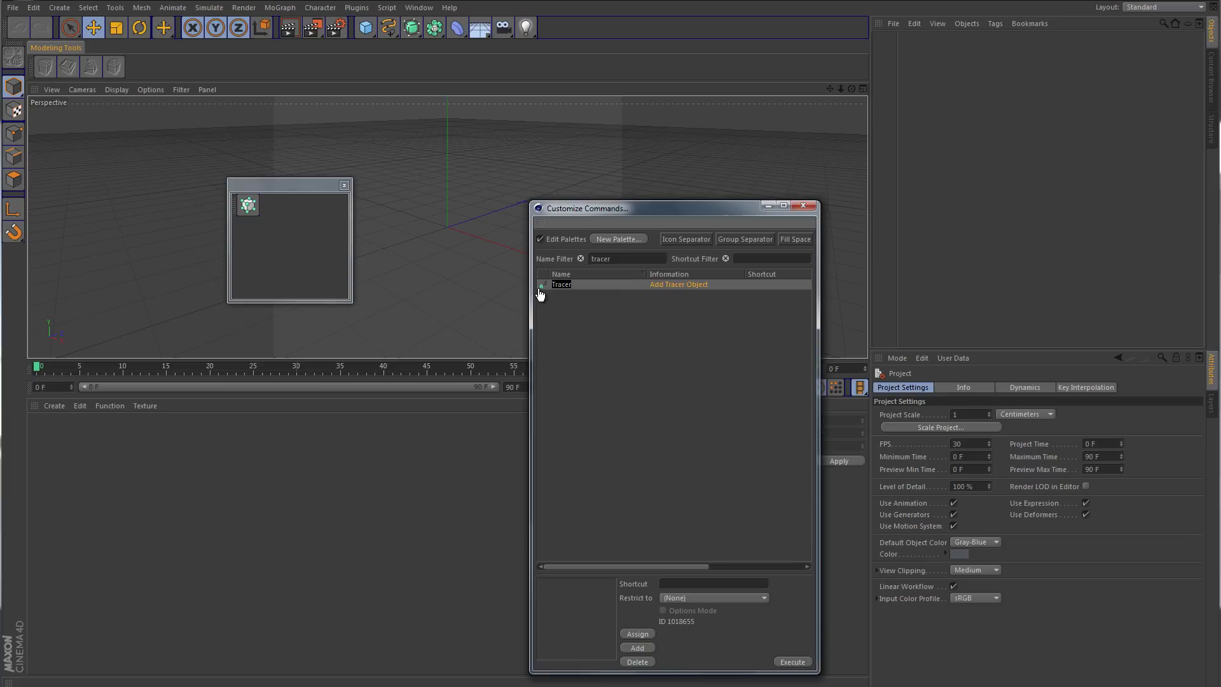
{"action": "left_click_drag", "start_coordinate": [541, 287], "coordinate": [270, 206]}
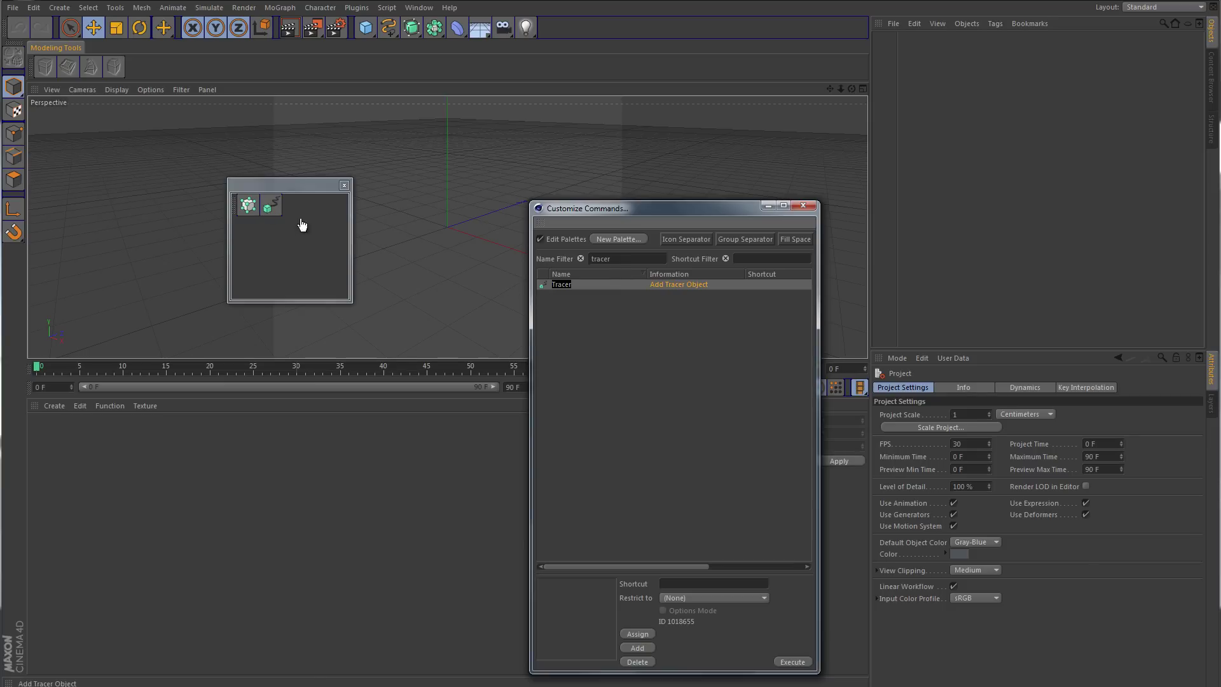
Step: Filter the command list by "frac" and add the Fracture command to the palette after Tracer
{"action": "double_click", "coordinate": [601, 259]}
{"action": "type", "text": "frac"}
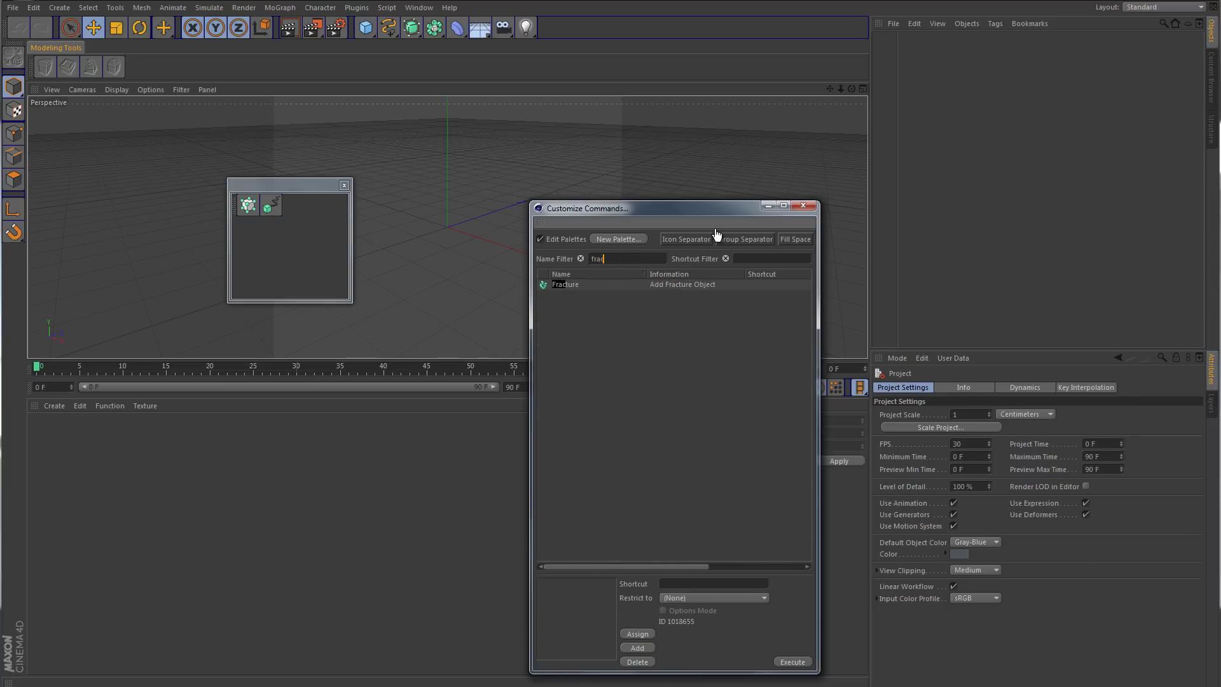
{"action": "left_click_drag", "start_coordinate": [544, 285], "coordinate": [334, 241]}
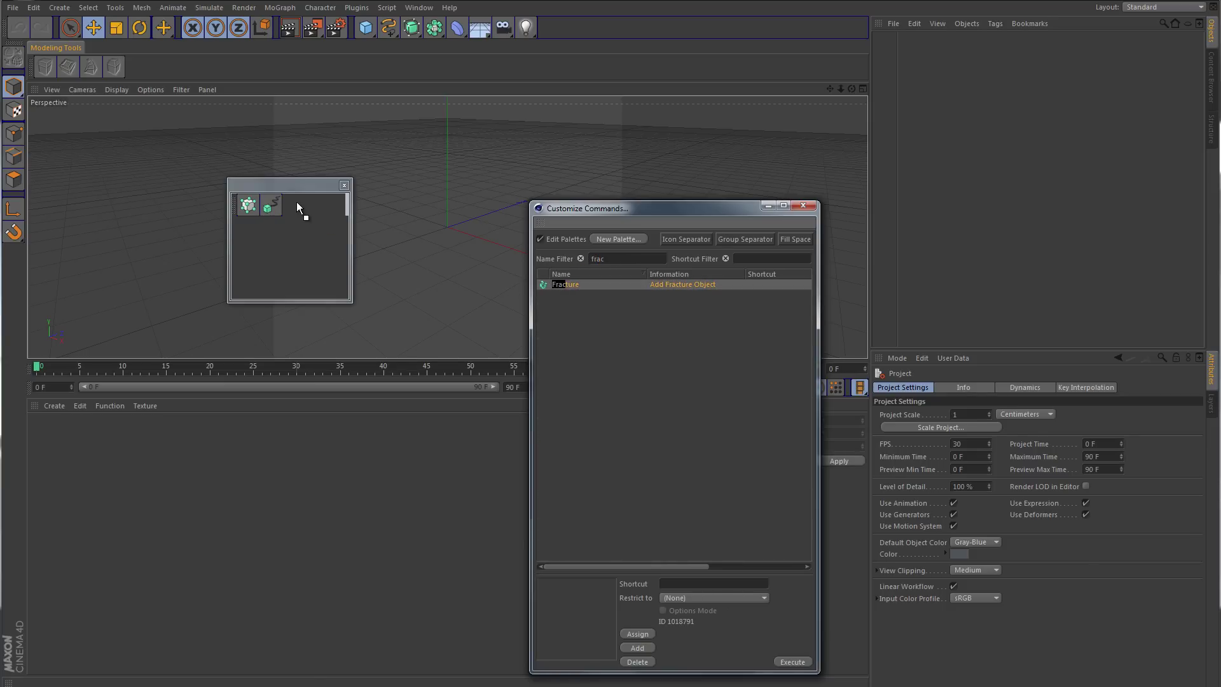
{"action": "left_click_drag", "start_coordinate": [296, 201], "coordinate": [294, 205]}
Step: Filter the command list by "mos" and add the MoSpline command to the palette after Fracture
{"action": "left_click_drag", "start_coordinate": [615, 260], "coordinate": [584, 262]}
{"action": "type", "text": "mos"}
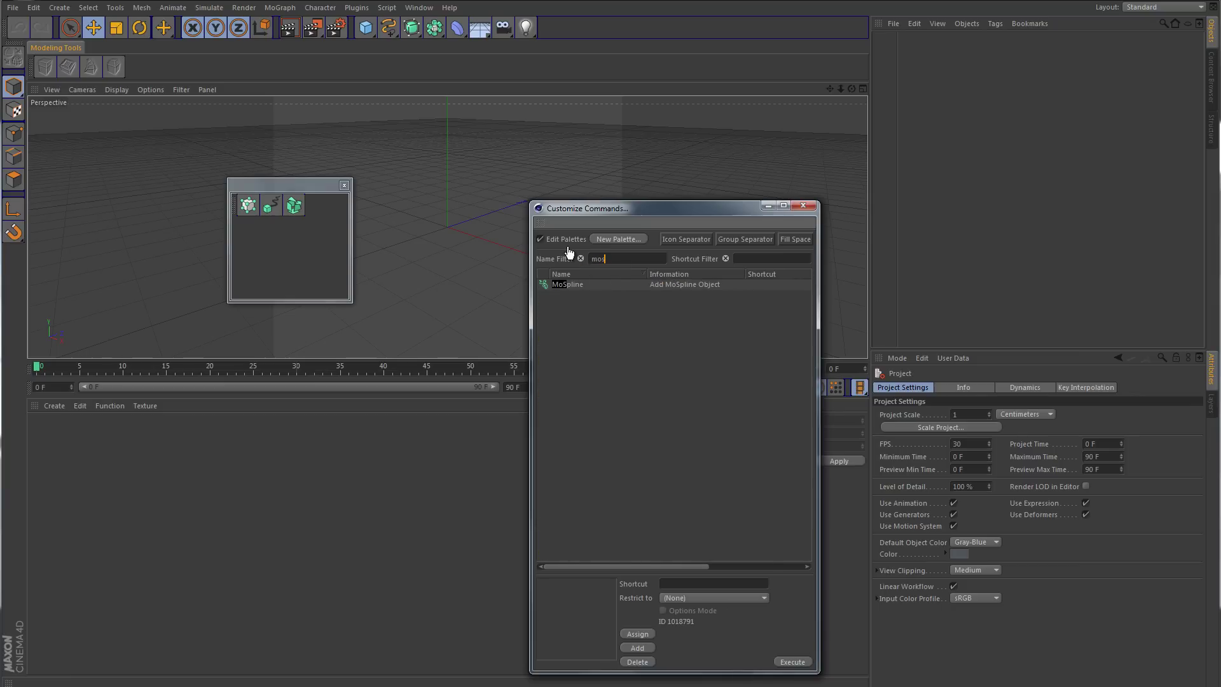
{"action": "left_click_drag", "start_coordinate": [546, 285], "coordinate": [310, 208]}
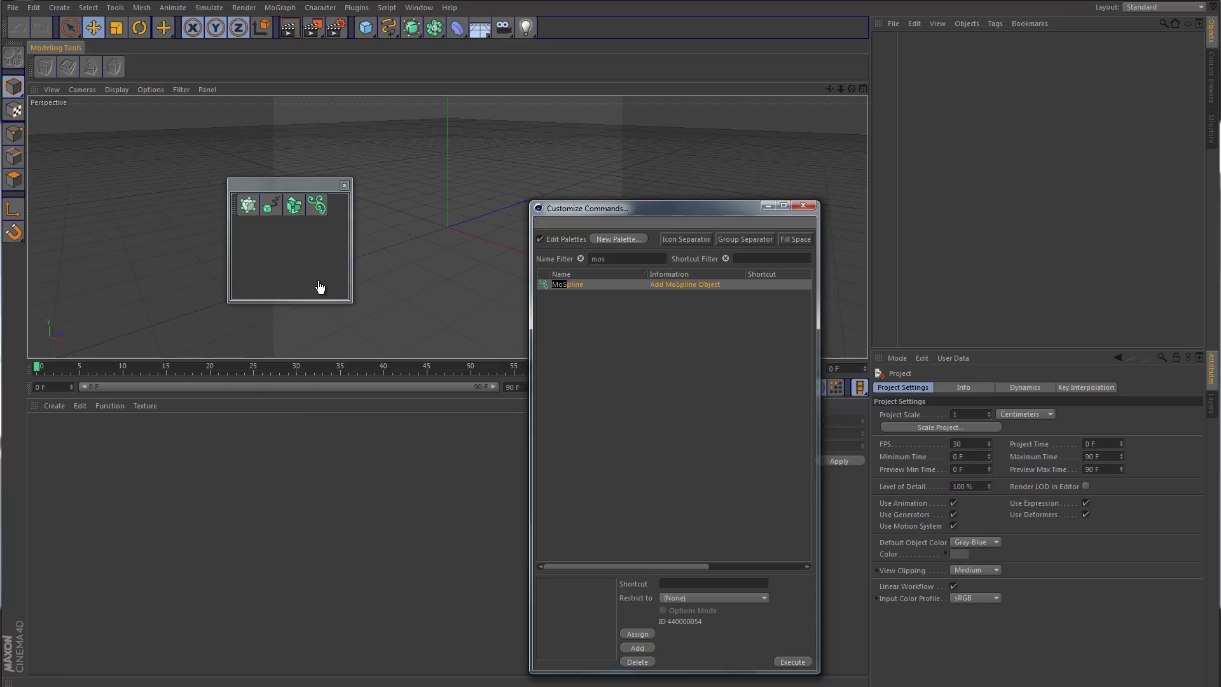
Step: Dock the floating palette as a tab beside Modeling Tools and rename that tab "Mograph"
{"action": "left_click", "coordinate": [235, 206]}
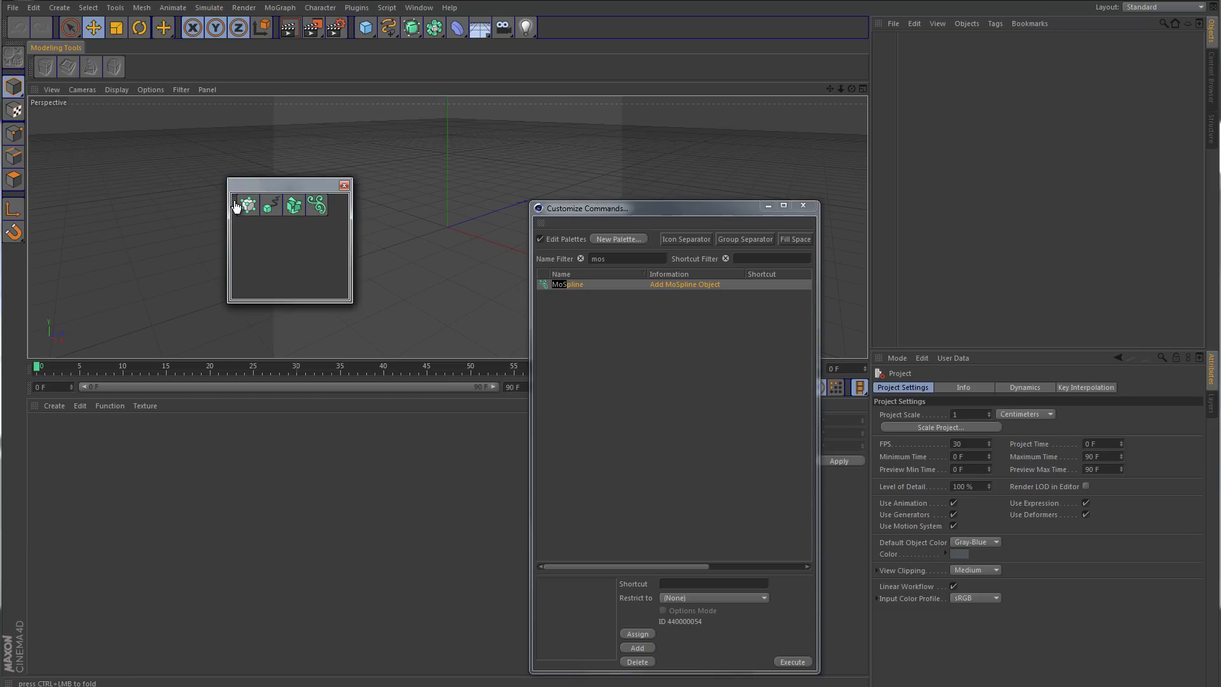
{"action": "left_click_drag", "start_coordinate": [235, 205], "coordinate": [56, 54]}
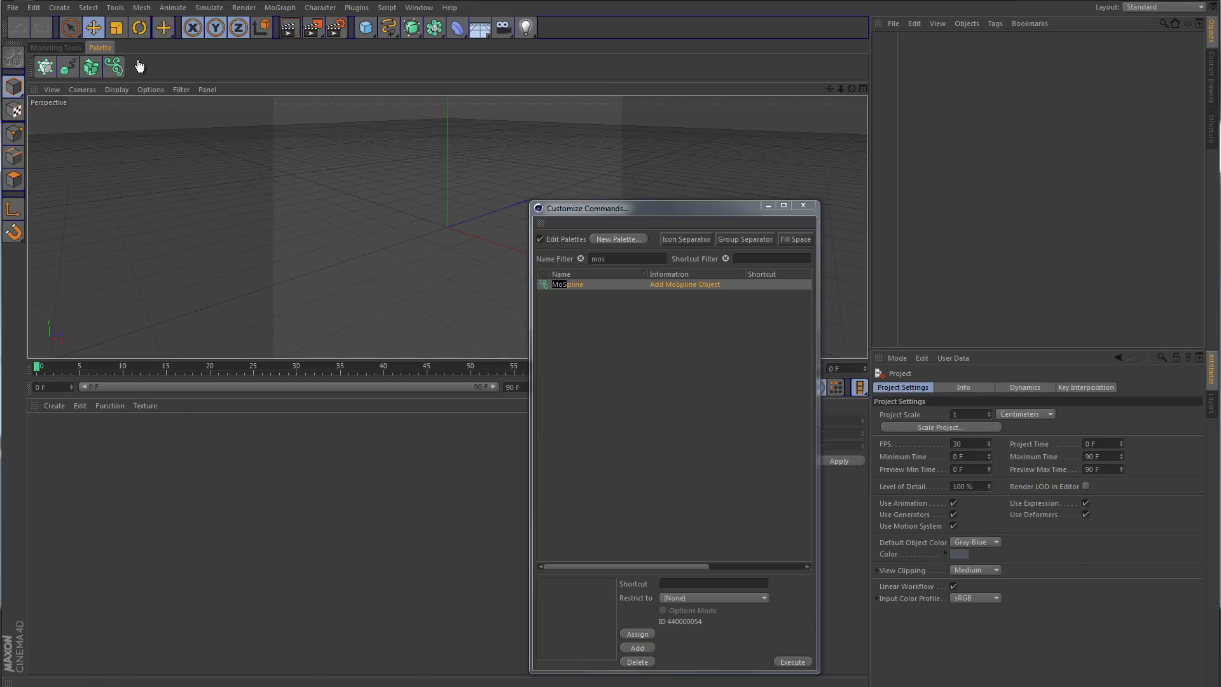
{"action": "right_click", "coordinate": [98, 52]}
{"action": "left_click", "coordinate": [134, 184]}
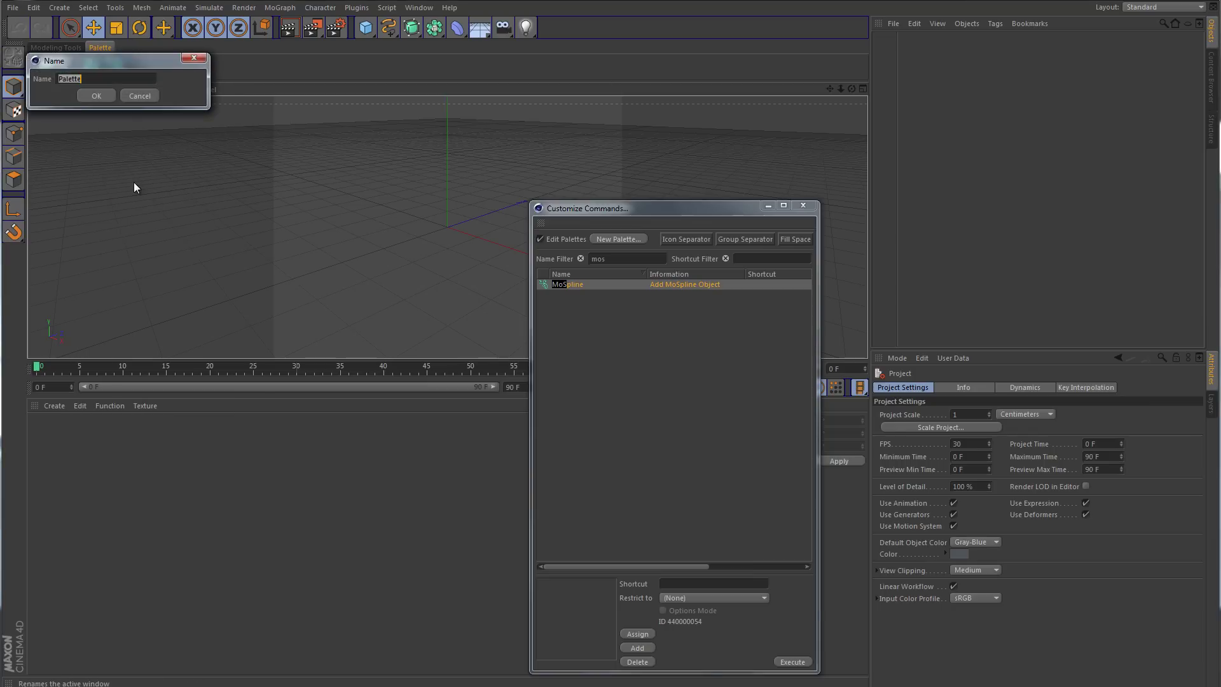
{"action": "type", "text": "Mograph"}
{"action": "left_click", "coordinate": [96, 95]}
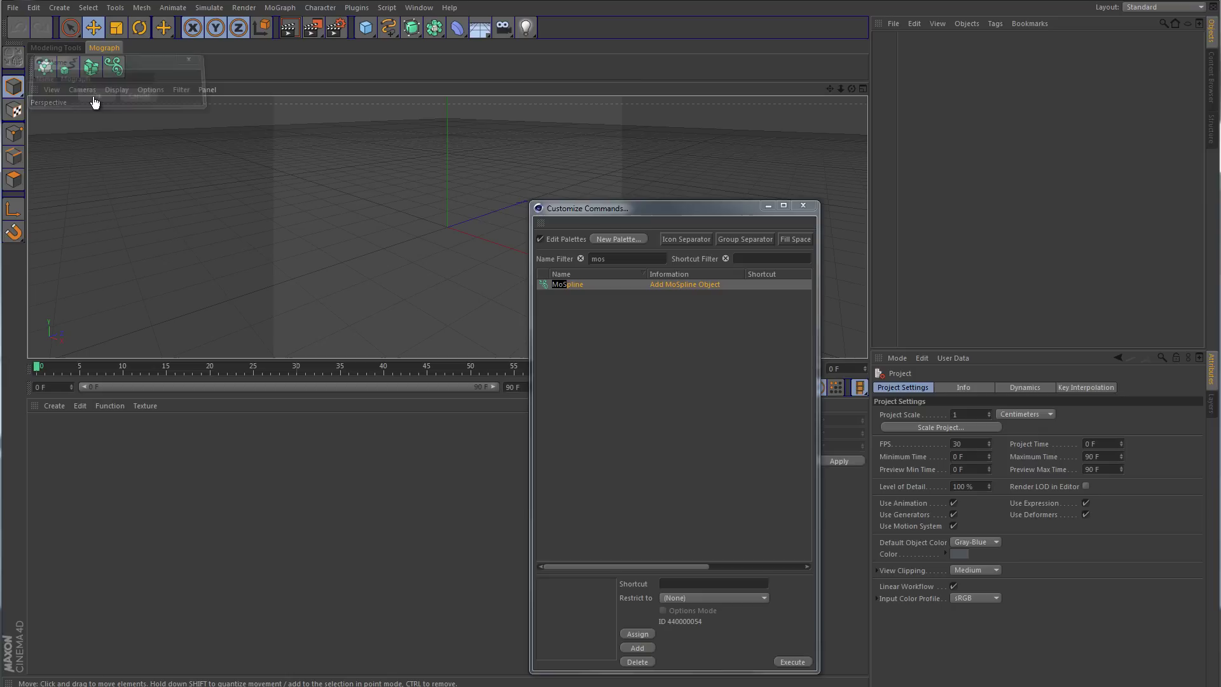
Step: Switch between the Modeling Tools and Mograph tabs to check both palettes, ending on Mograph
{"action": "left_click", "coordinate": [64, 49]}
{"action": "left_click", "coordinate": [102, 48]}
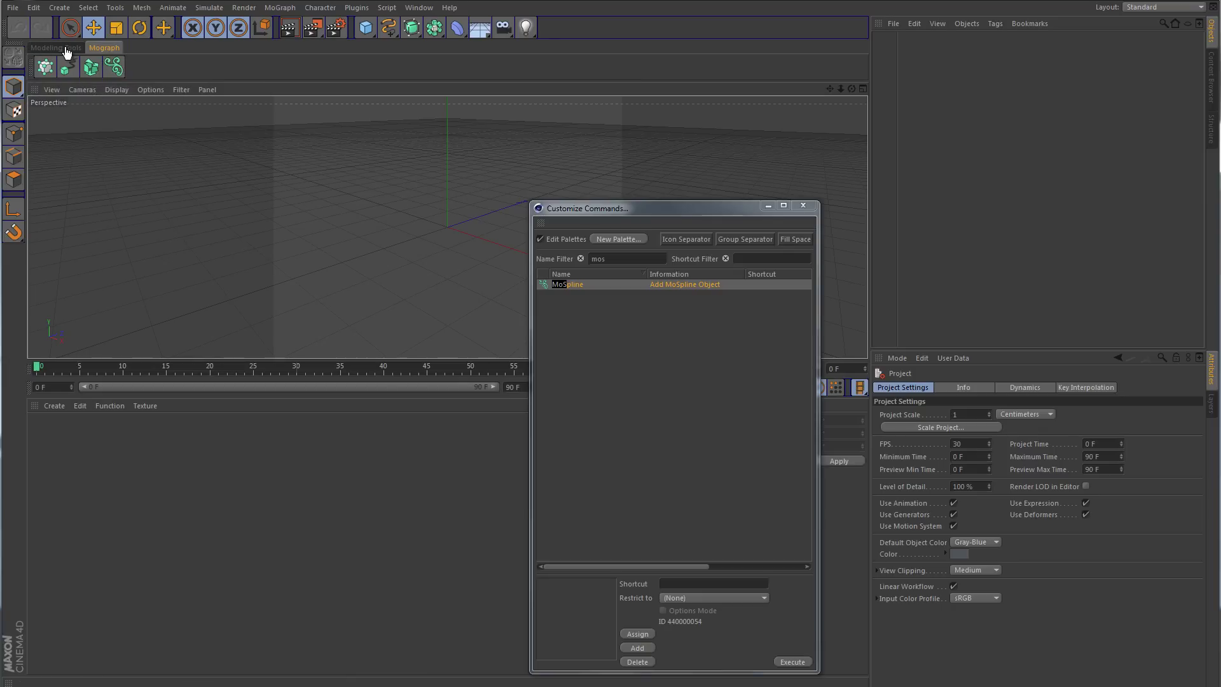
{"action": "left_click", "coordinate": [70, 50]}
{"action": "left_click", "coordinate": [103, 48]}
Step: Create another palette over the viewport and add the Split command to it, filtering the command list by "split"
{"action": "left_click", "coordinate": [618, 239]}
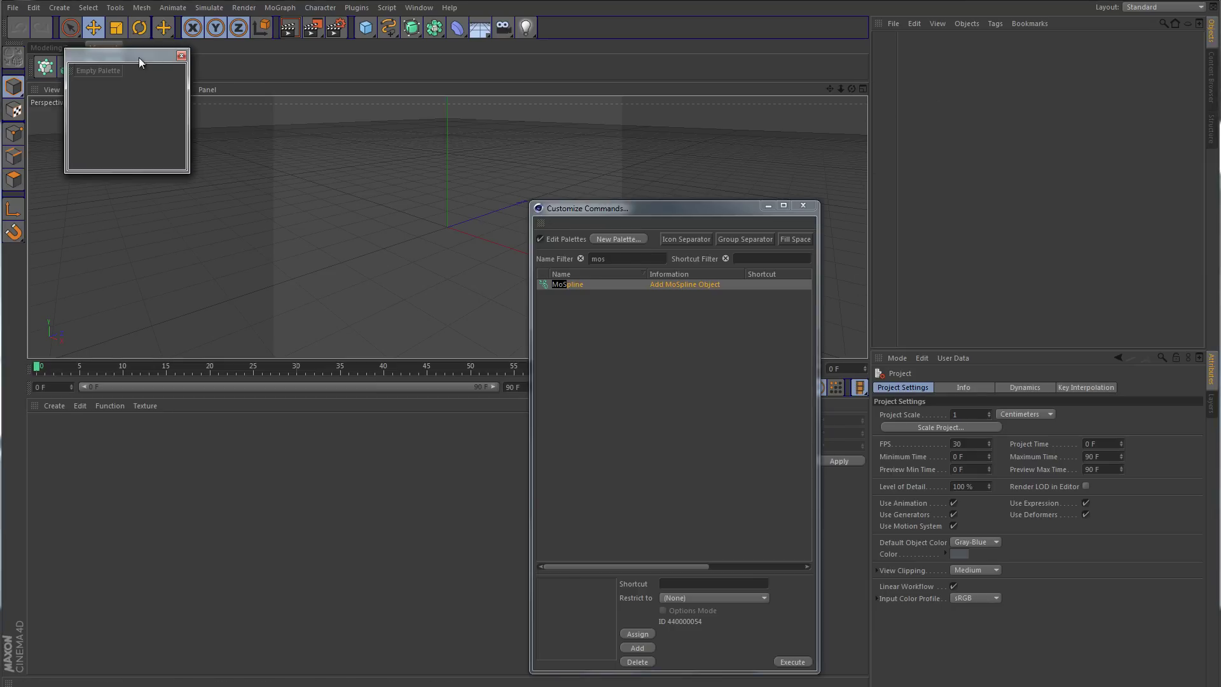
{"action": "left_click_drag", "start_coordinate": [139, 58], "coordinate": [324, 135]}
{"action": "left_click", "coordinate": [534, 270]}
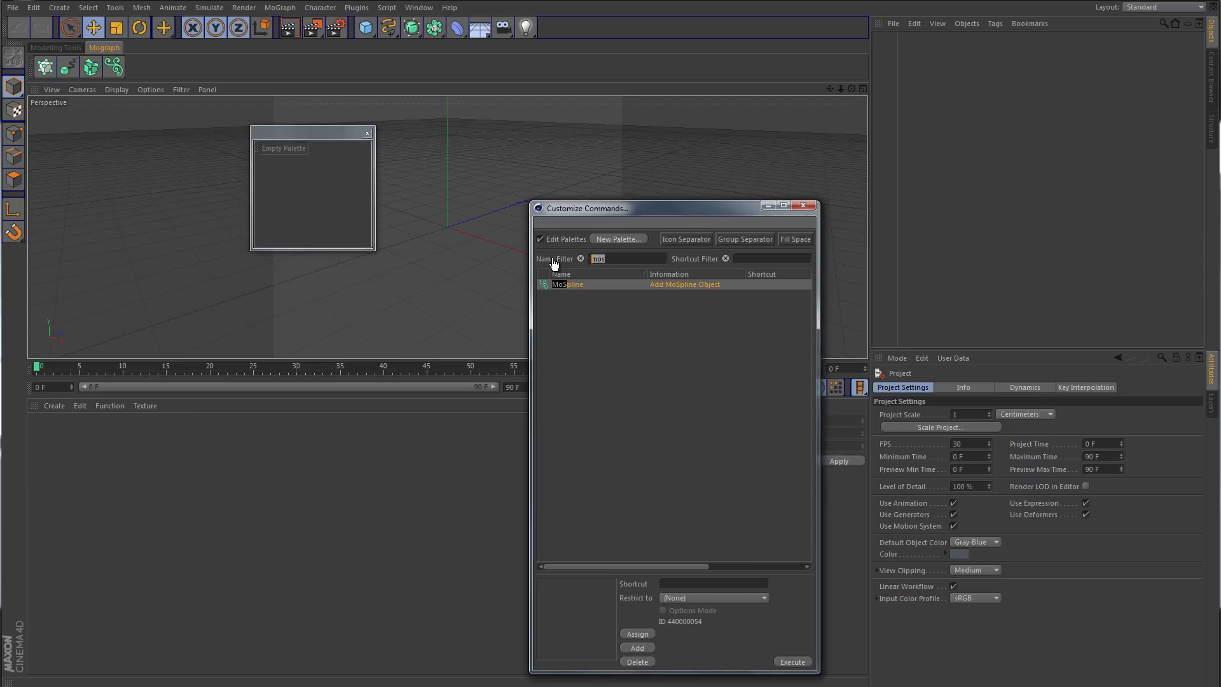
{"action": "type", "text": "split"}
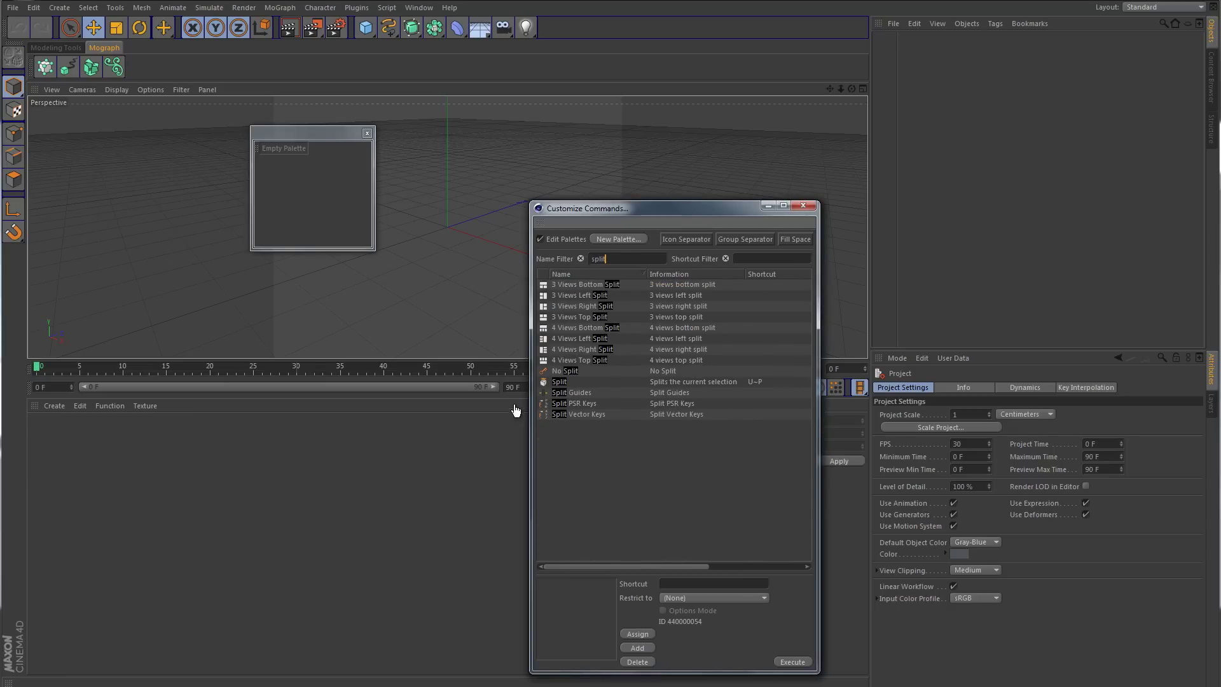
{"action": "mouse_move", "coordinate": [545, 382]}
{"action": "left_mouse_down"}
{"action": "mouse_move", "coordinate": [320, 213]}
{"action": "mouse_move", "coordinate": [280, 147]}
{"action": "left_mouse_up"}
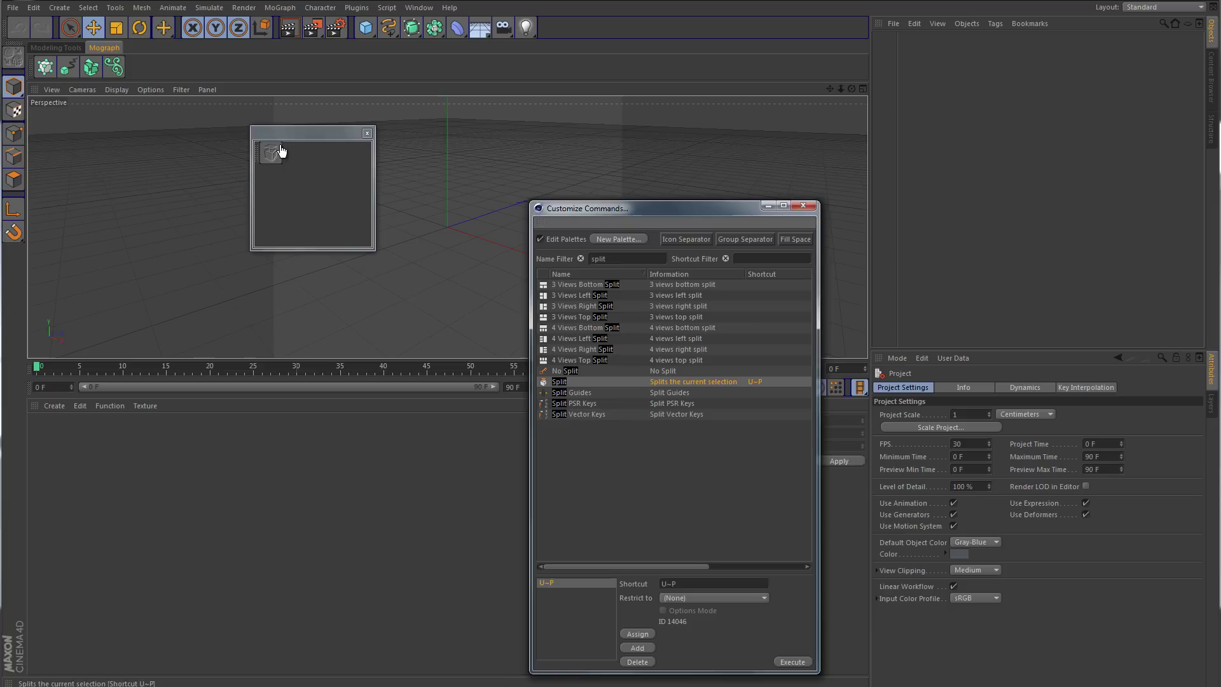
Step: Filter the command list by "opt" and add the Optimize command to the palette after Split
{"action": "double_click", "coordinate": [611, 260]}
{"action": "type", "text": "opt"}
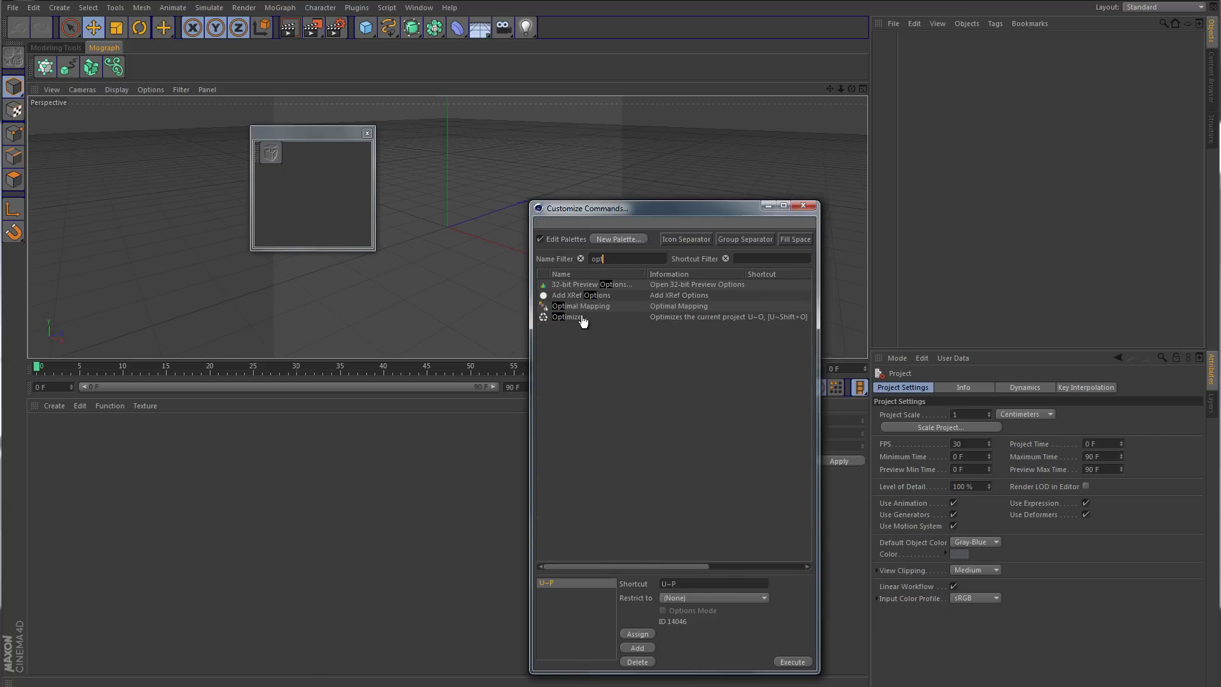
{"action": "left_click_drag", "start_coordinate": [553, 316], "coordinate": [294, 159]}
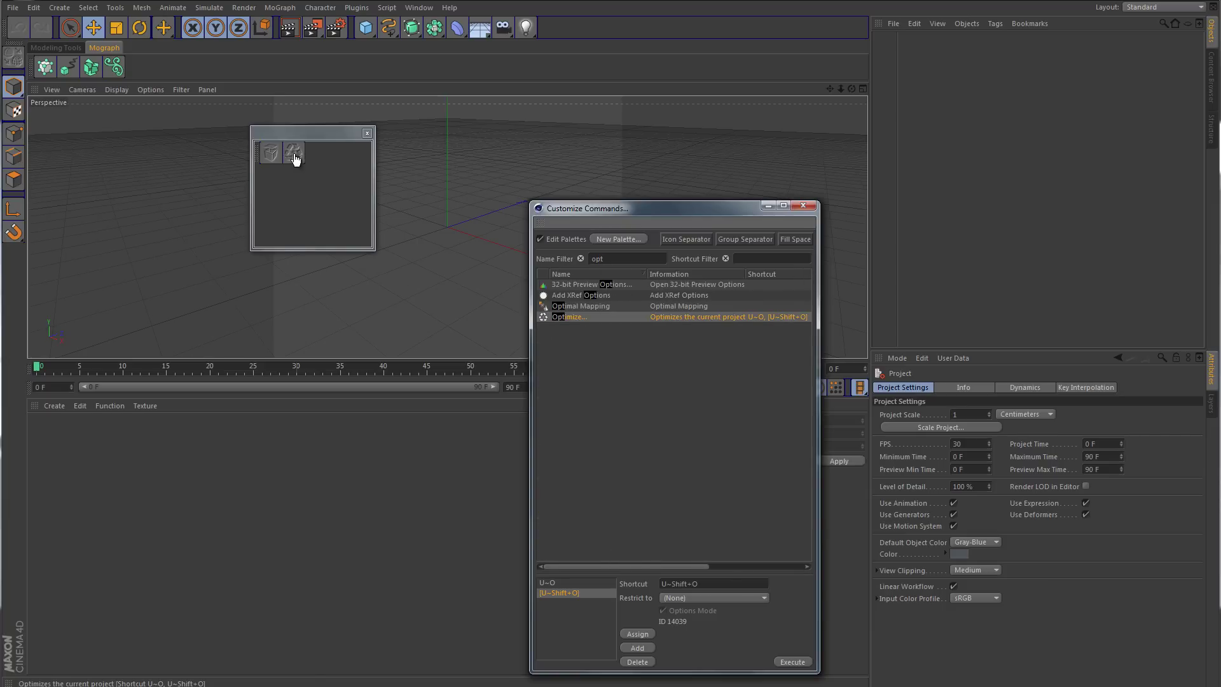
Step: Filter the command list by "delete" and add the Connect Objects + Delete command to the palette after Optimize
{"action": "double_click", "coordinate": [613, 260]}
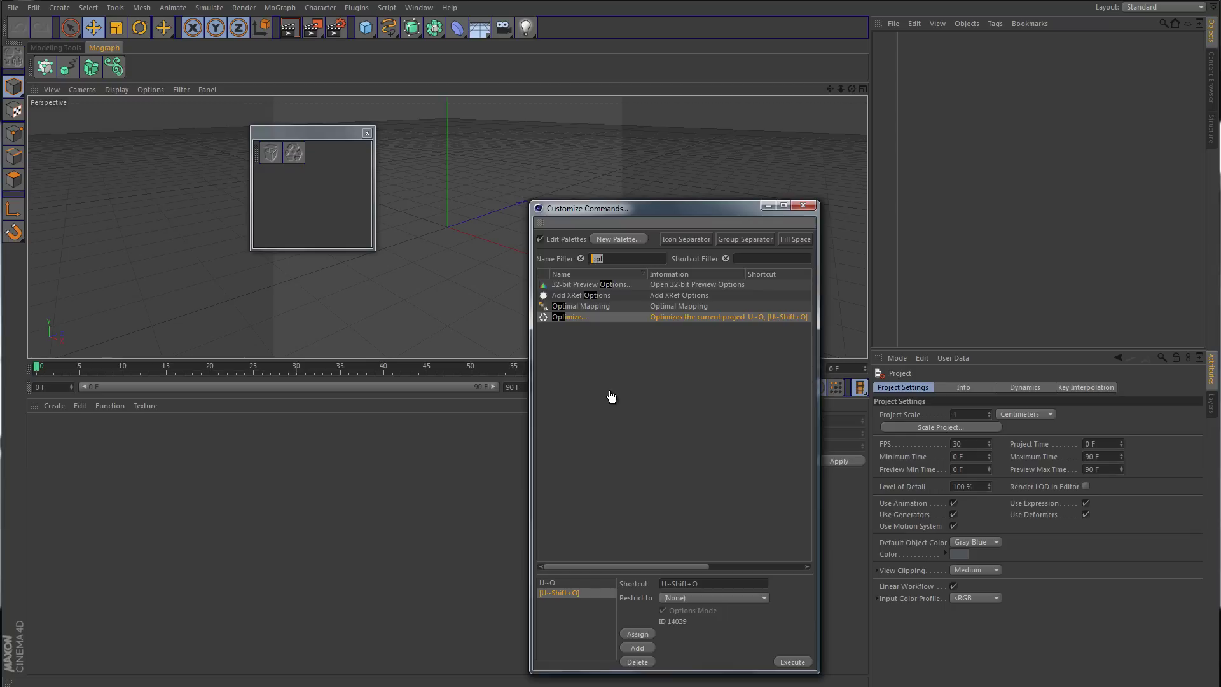
{"action": "type", "text": "de"}
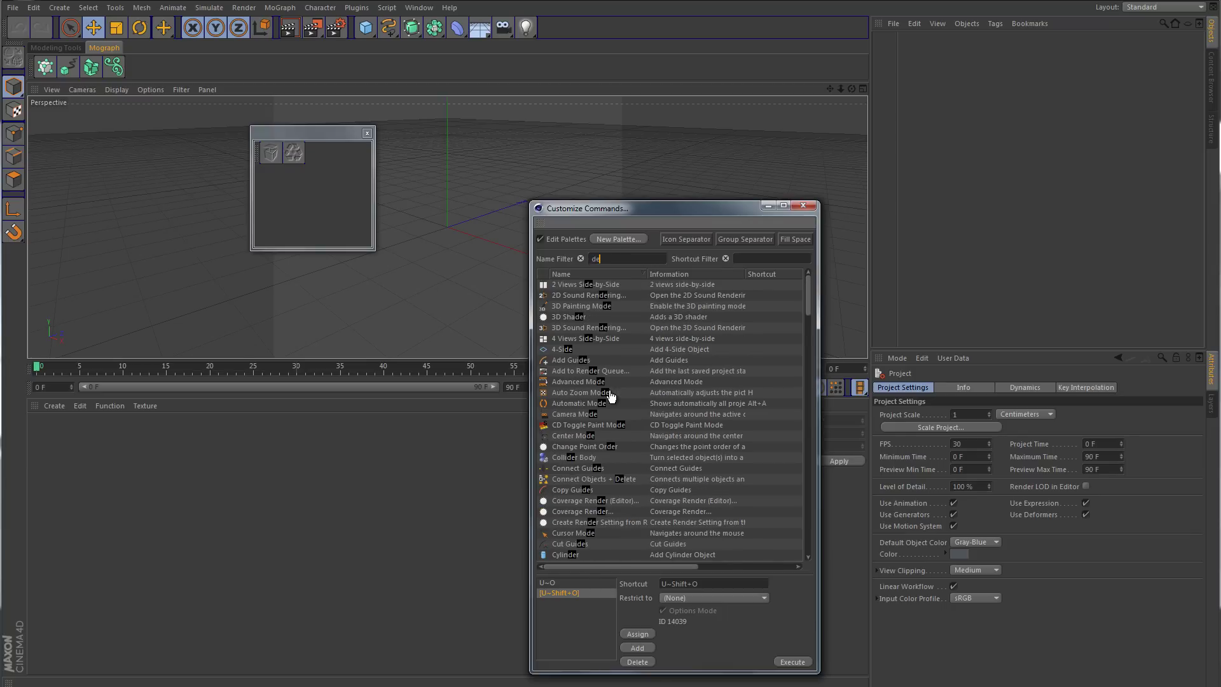
{"action": "type", "text": "lete"}
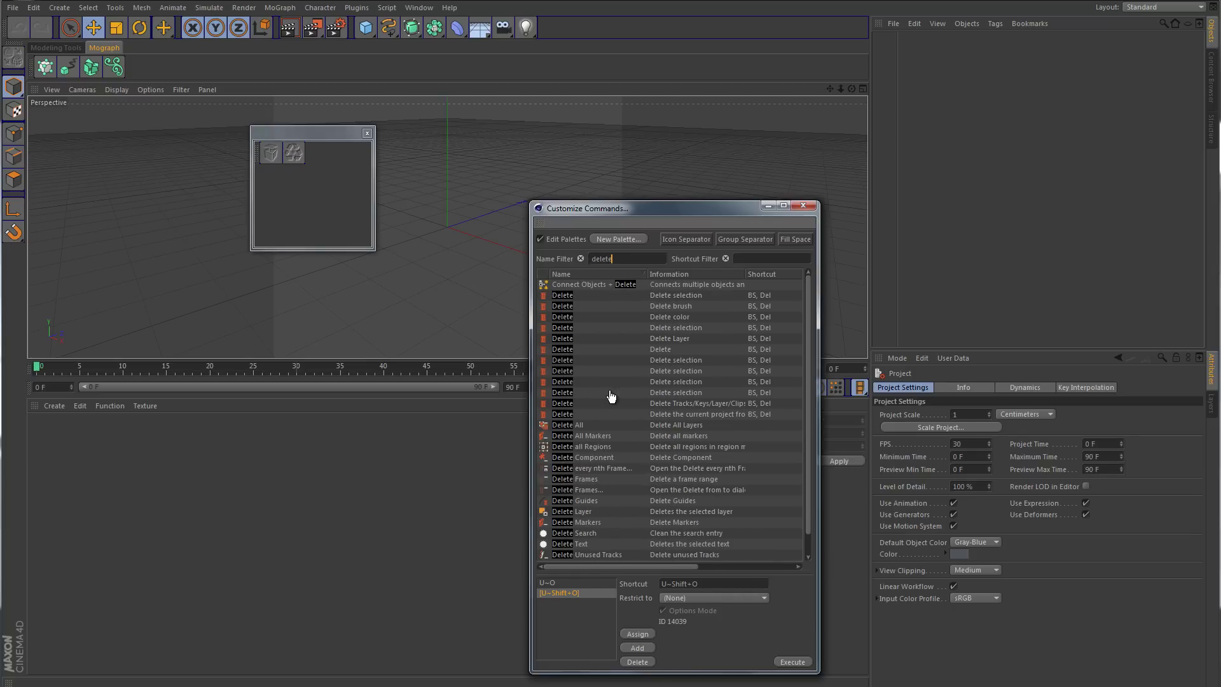
{"action": "type", "text": " o"}
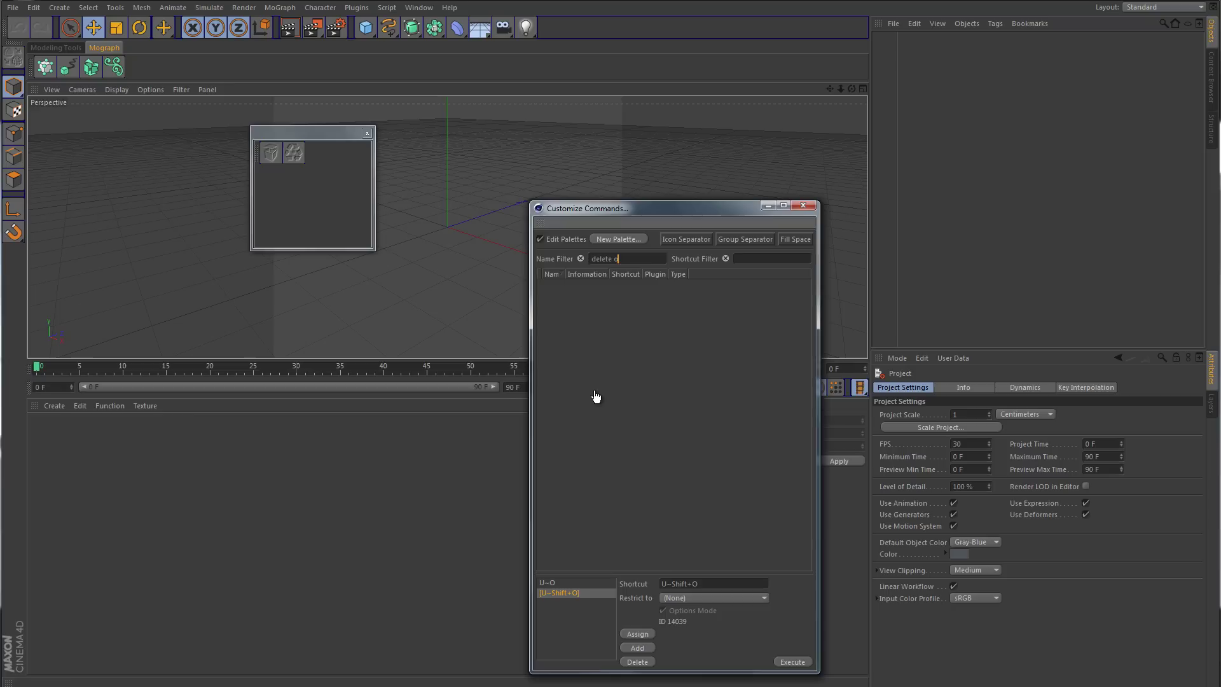
{"action": "key", "text": "BackSpace"}
{"action": "key", "text": "BackSpace"}
{"action": "key", "text": "BackSpace"}
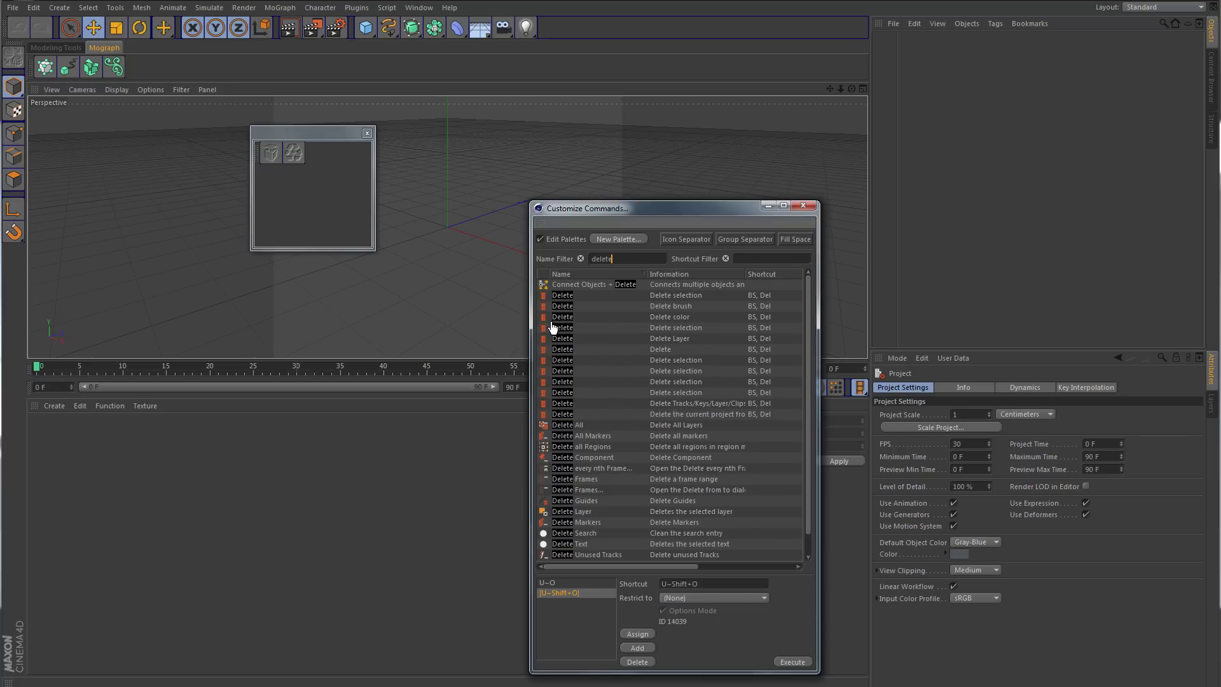
{"action": "left_click_drag", "start_coordinate": [563, 285], "coordinate": [315, 154]}
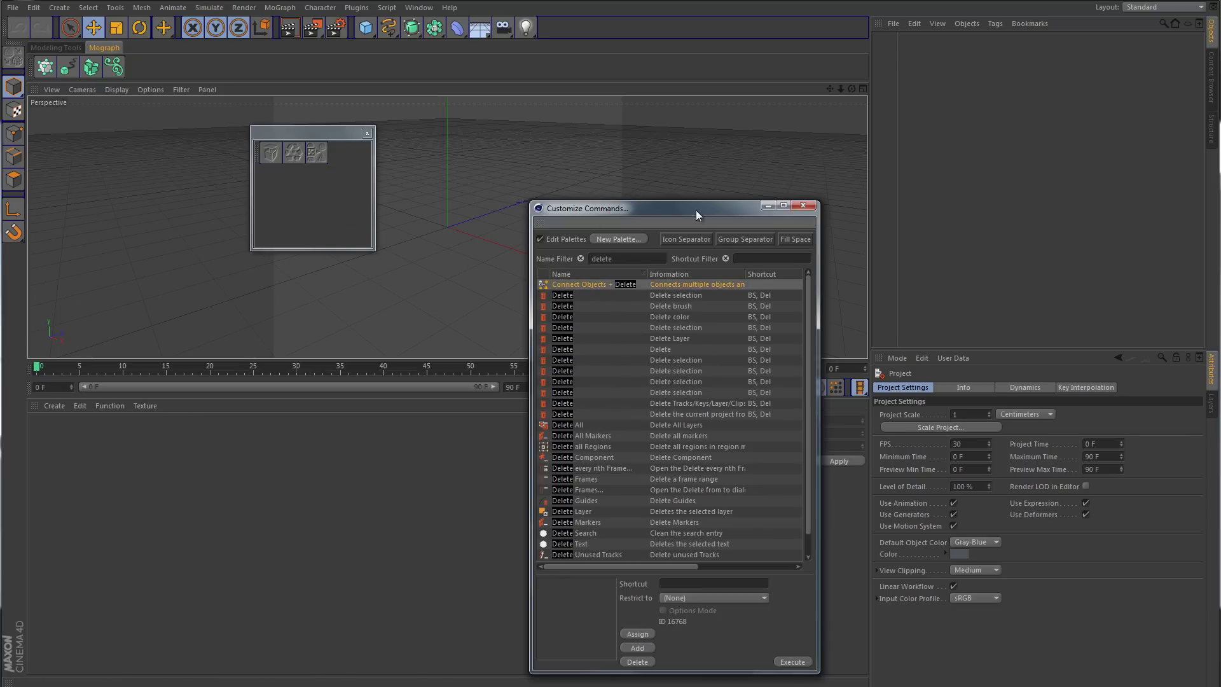
Step: Move the new palette clear of the Customize Commands window and change its orientation to vertical
{"action": "left_click_drag", "start_coordinate": [642, 208], "coordinate": [338, 210]}
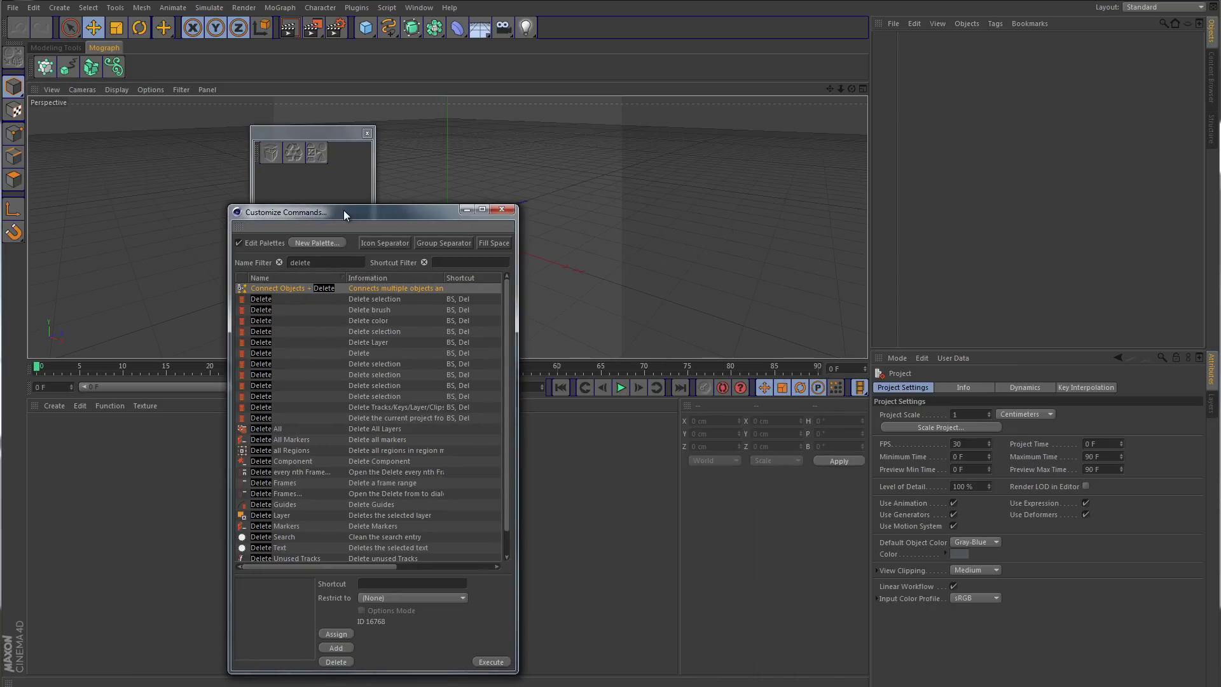
{"action": "left_click_drag", "start_coordinate": [321, 133], "coordinate": [631, 182]}
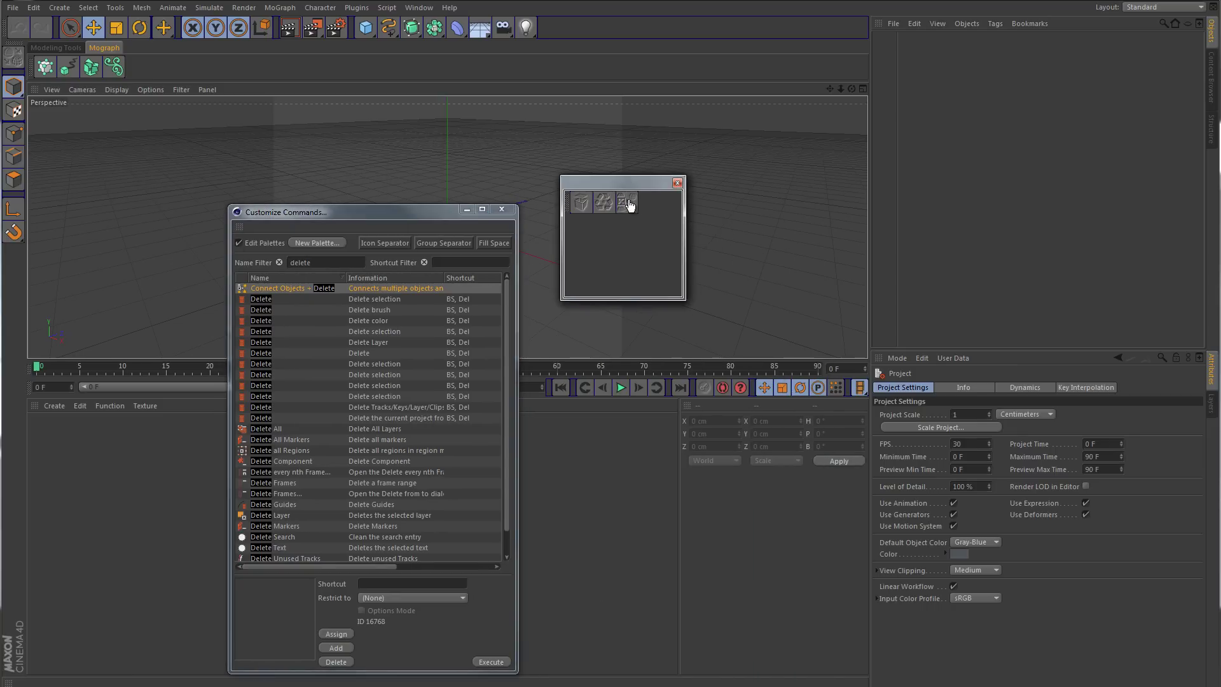
{"action": "right_click", "coordinate": [569, 204]}
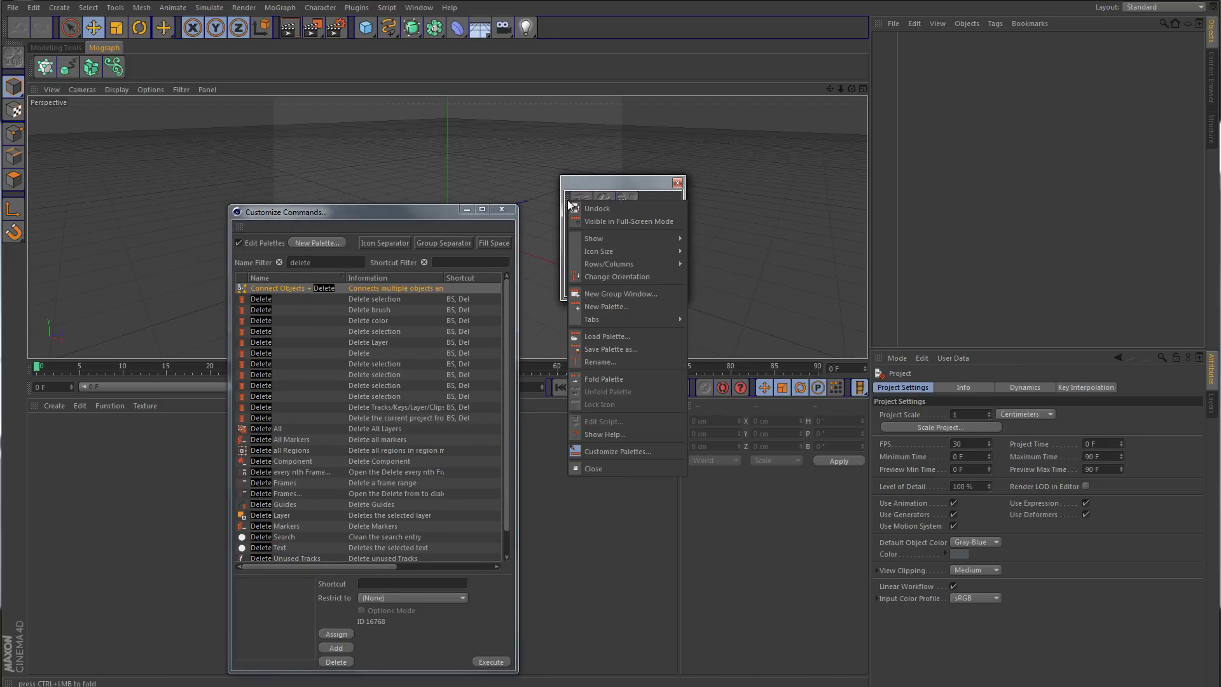
{"action": "mouse_move", "coordinate": [603, 251]}
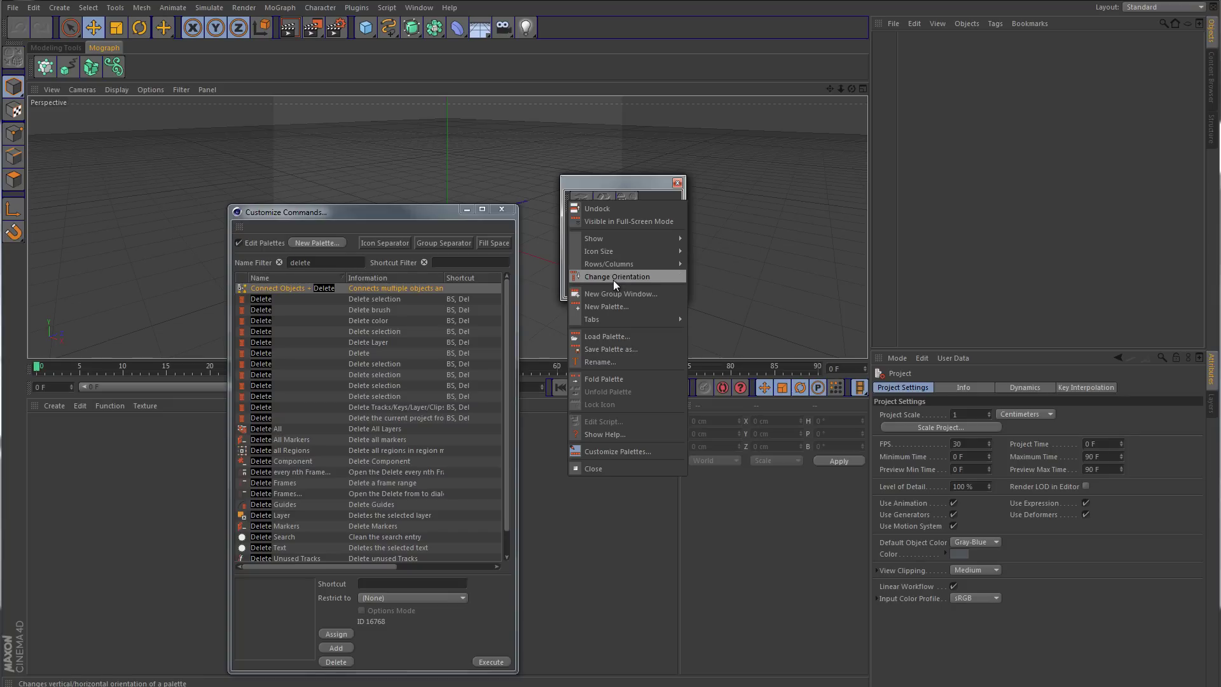
{"action": "left_click", "coordinate": [613, 277]}
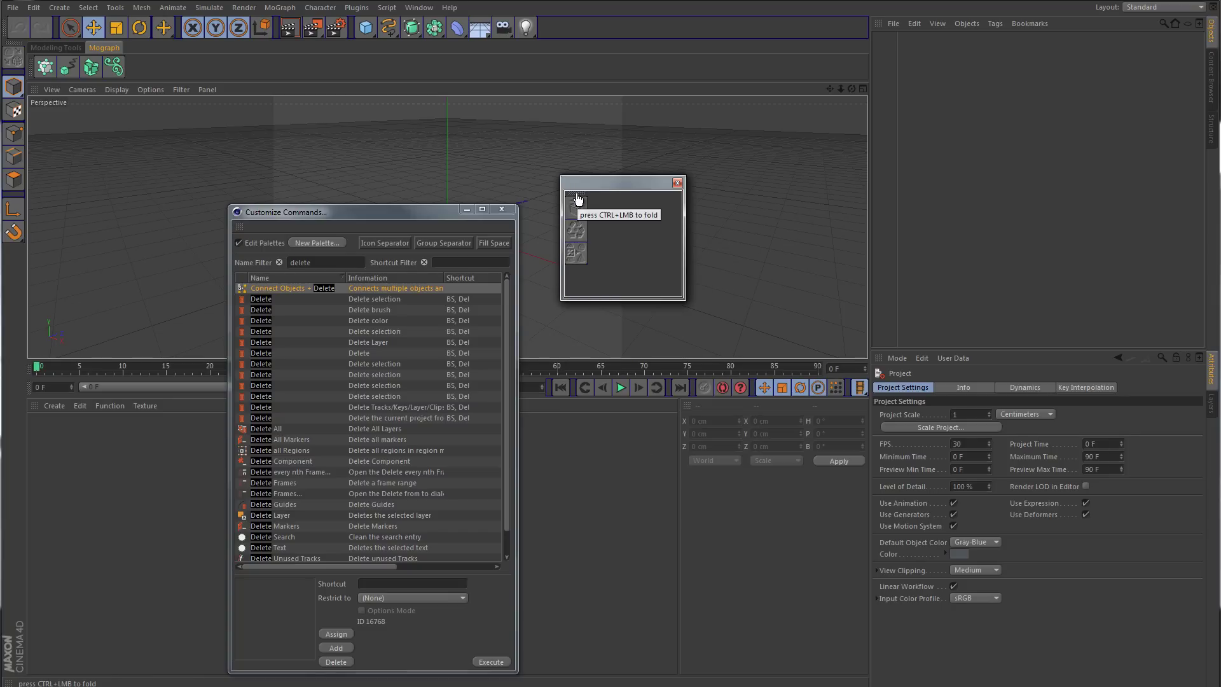
Step: Dock the vertical palette beside the object list in the Object Manager and finish palette editing, closing the Customize Commands window
{"action": "left_click_drag", "start_coordinate": [578, 200], "coordinate": [857, 186]}
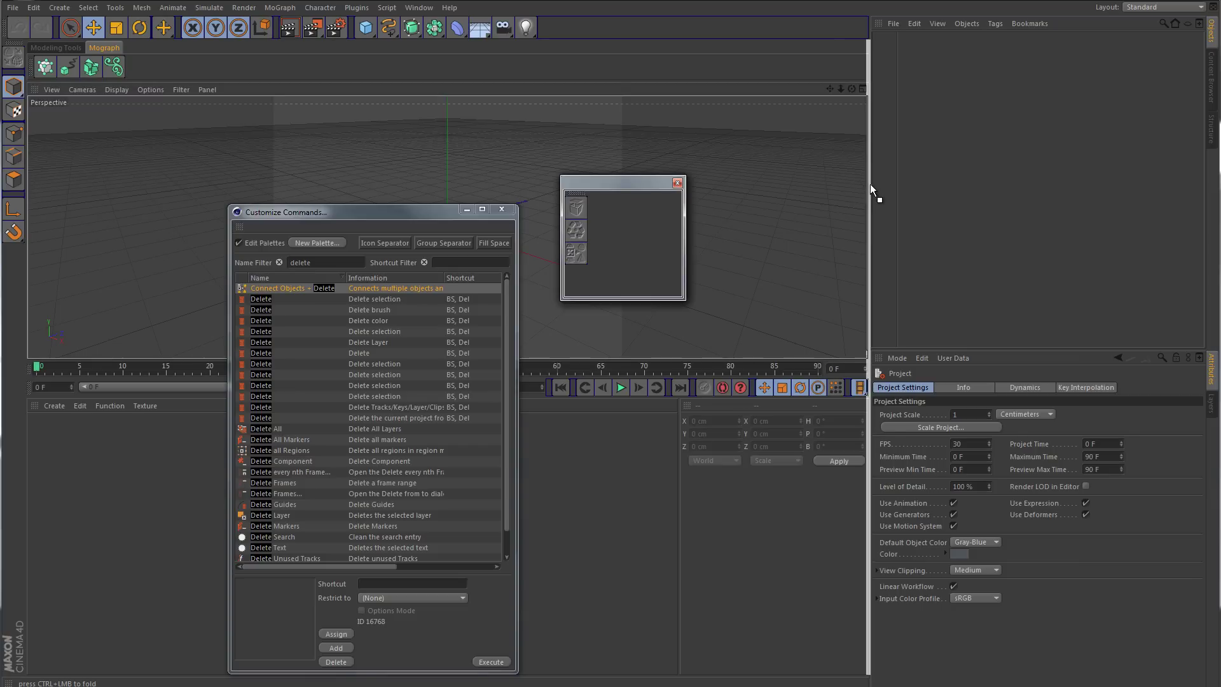
{"action": "left_click_drag", "start_coordinate": [881, 184], "coordinate": [881, 189]}
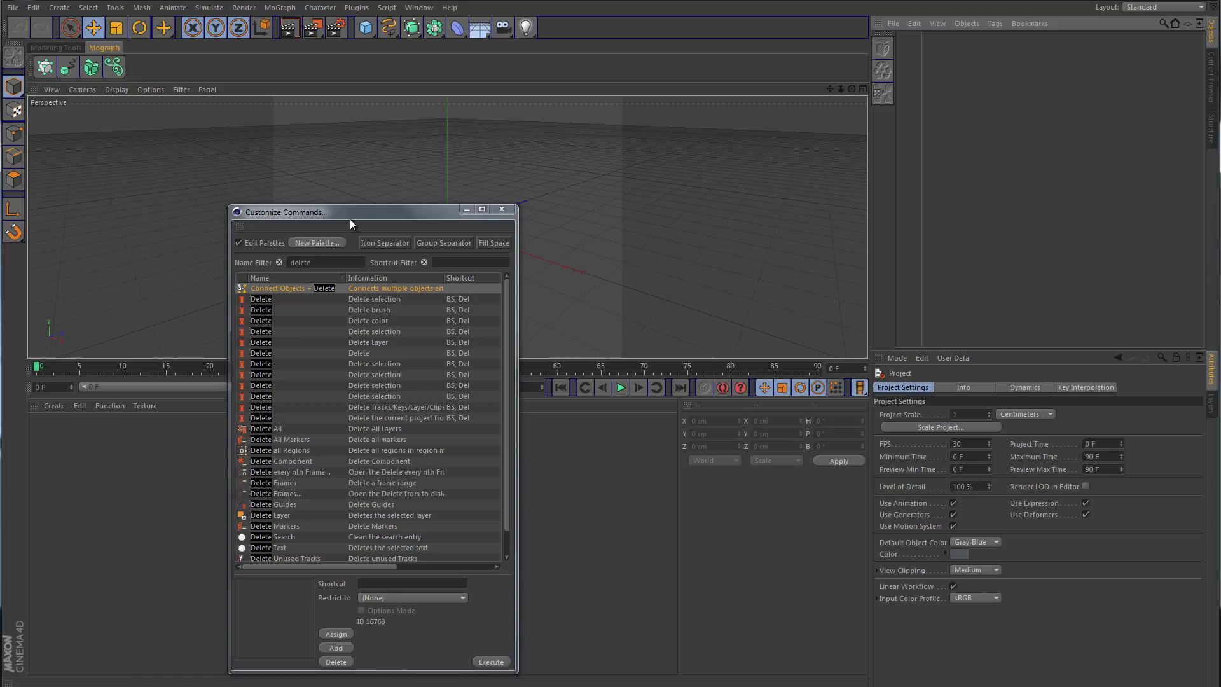
{"action": "left_click", "coordinate": [239, 243]}
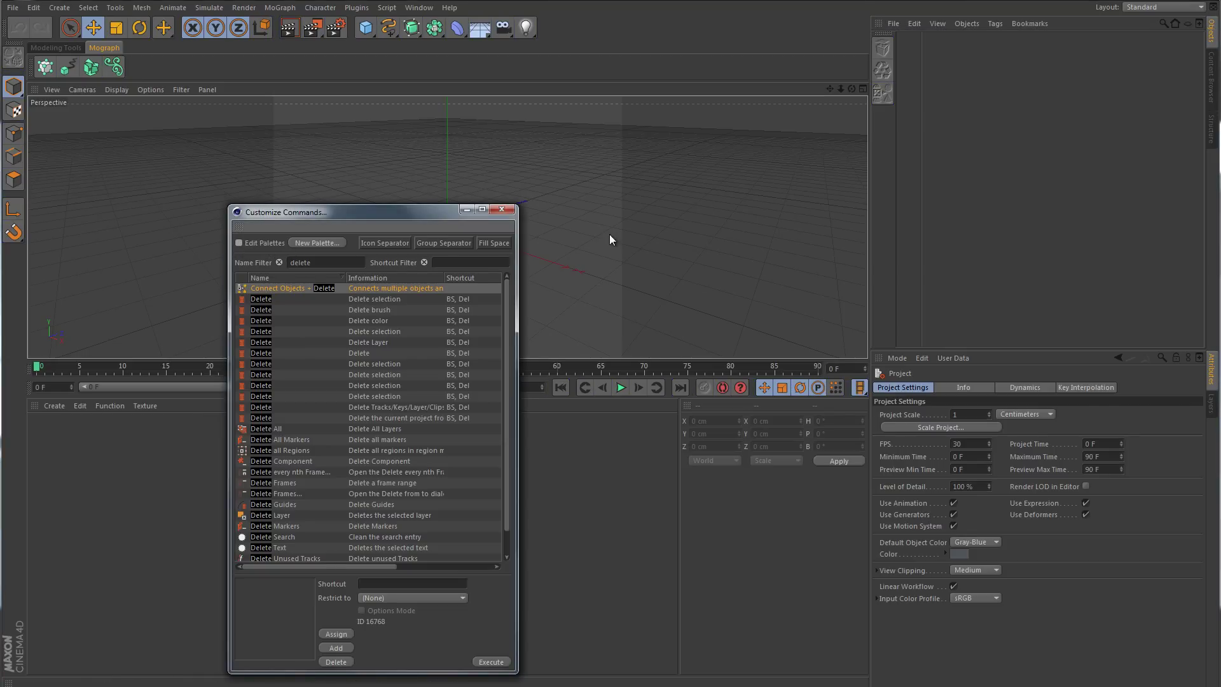
{"action": "left_click", "coordinate": [502, 210]}
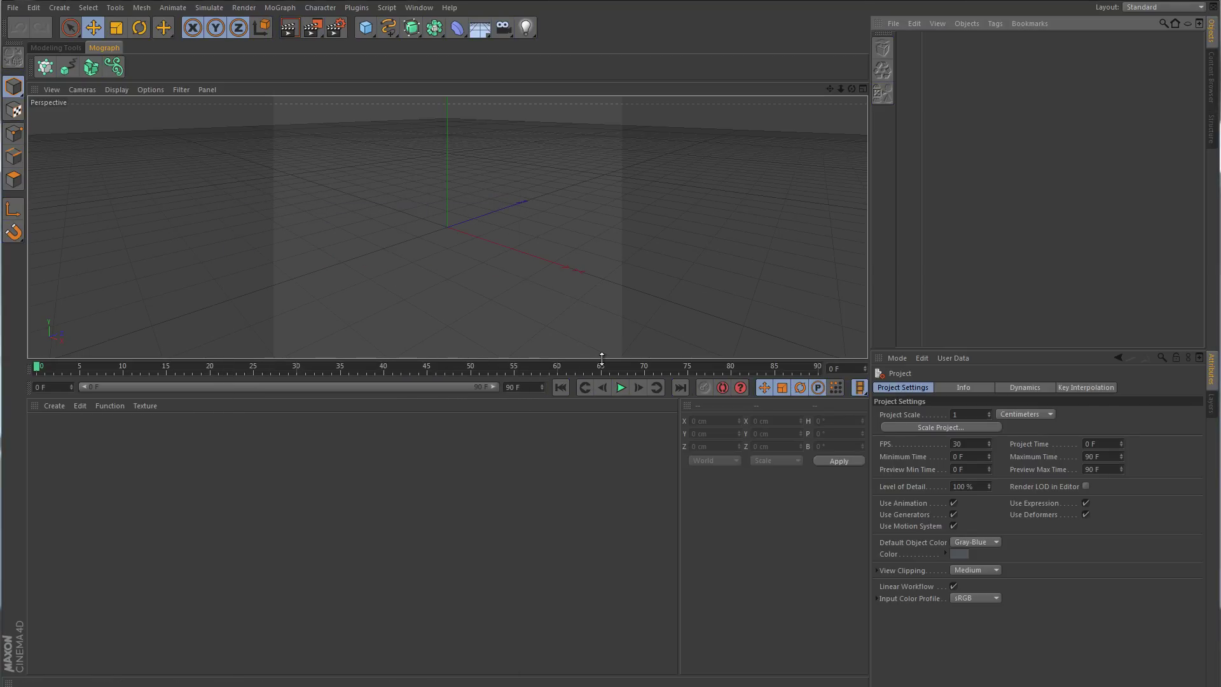
Step: Enlarge the viewport downward over the Material Manager area and redock the vertical palette between the viewport and the Object Manager
{"action": "left_click_drag", "start_coordinate": [601, 358], "coordinate": [588, 615]}
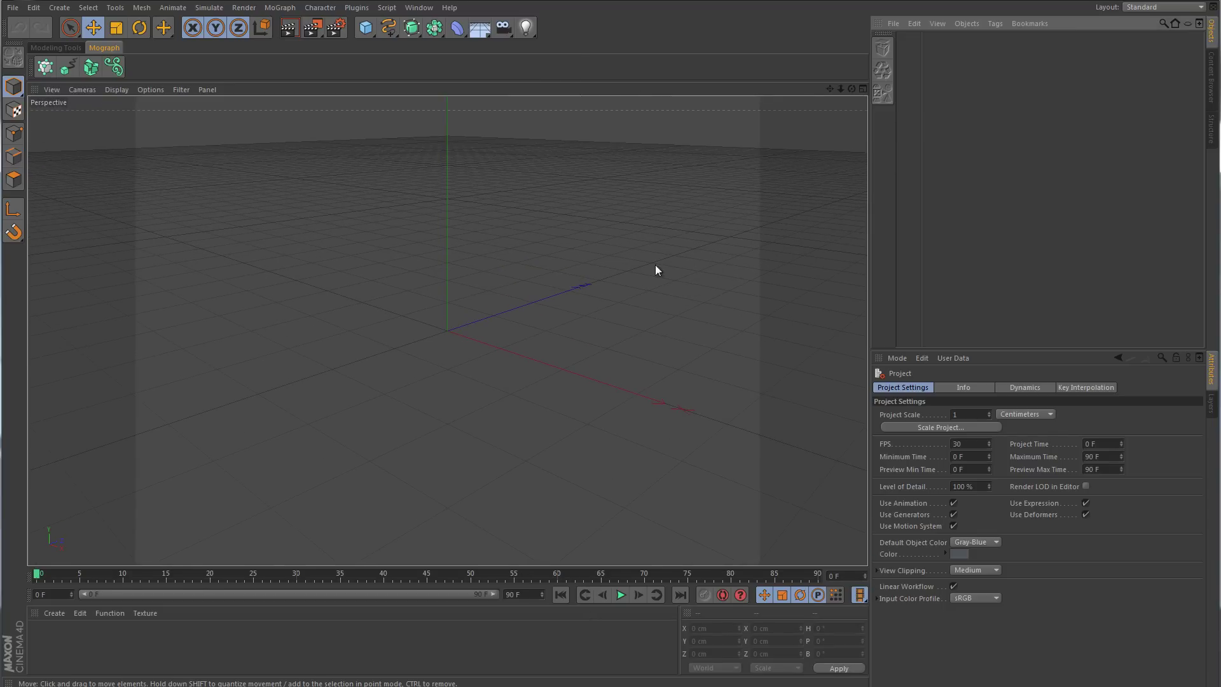
{"action": "left_click_drag", "start_coordinate": [869, 133], "coordinate": [858, 133]}
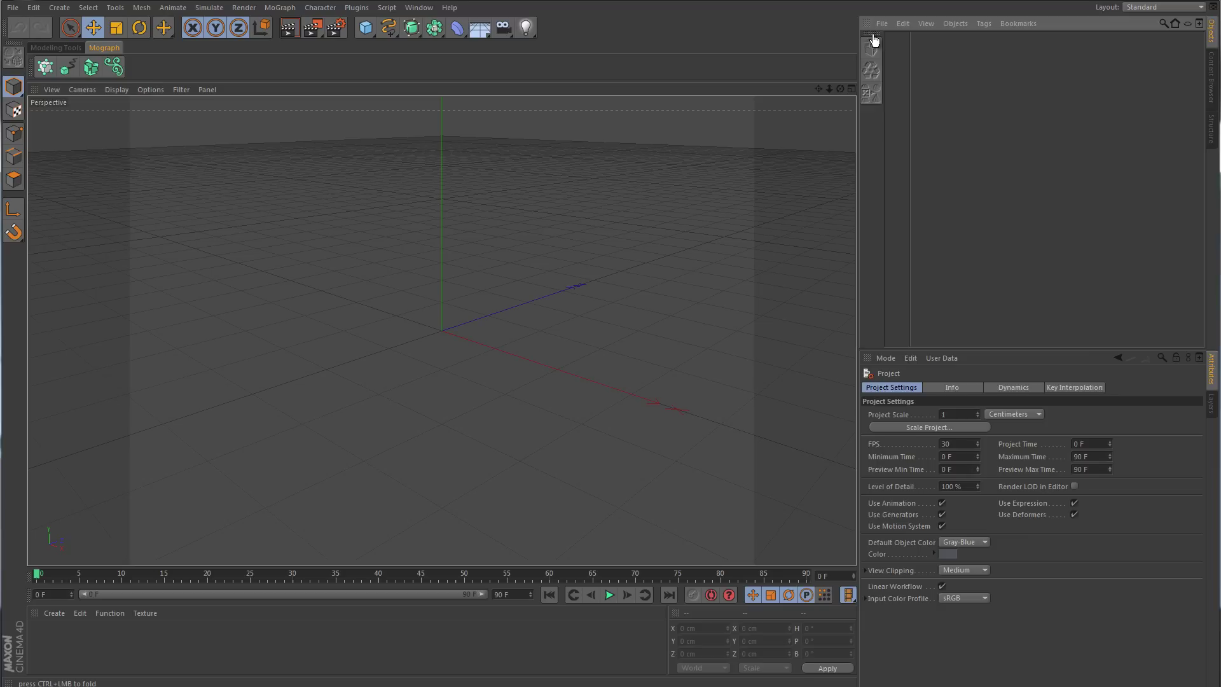
{"action": "left_click_drag", "start_coordinate": [872, 40], "coordinate": [855, 53]}
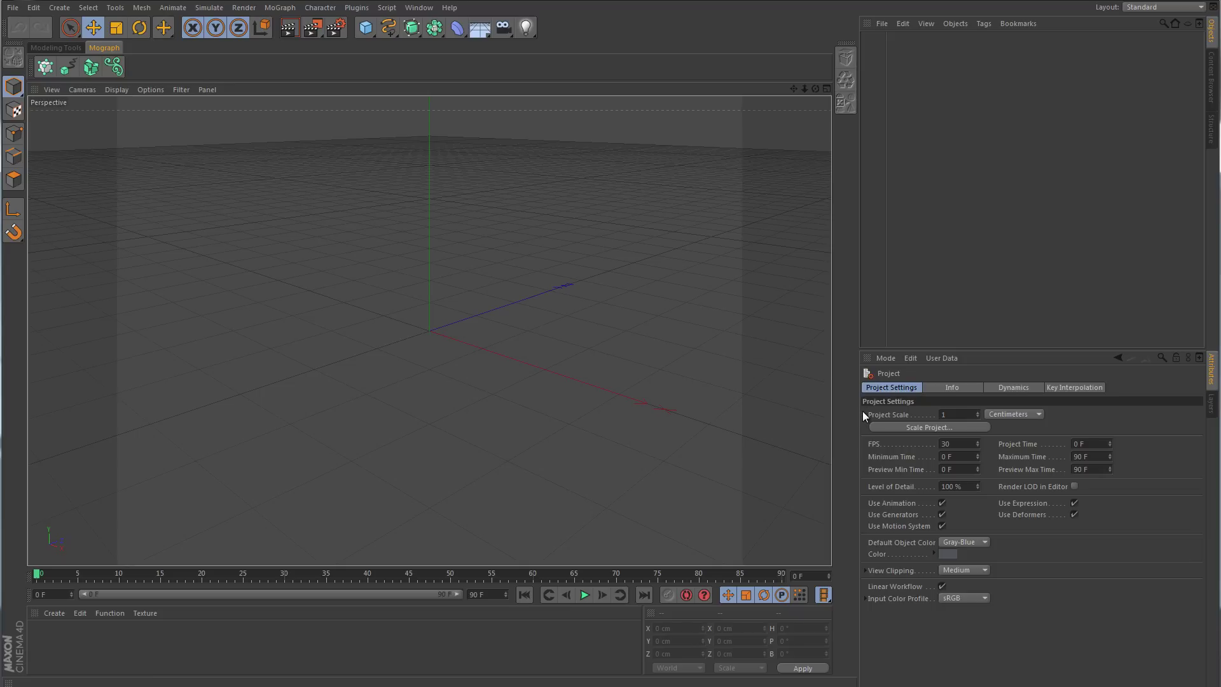
{"action": "left_click", "coordinate": [426, 9]}
{"action": "mouse_move", "coordinate": [437, 27]}
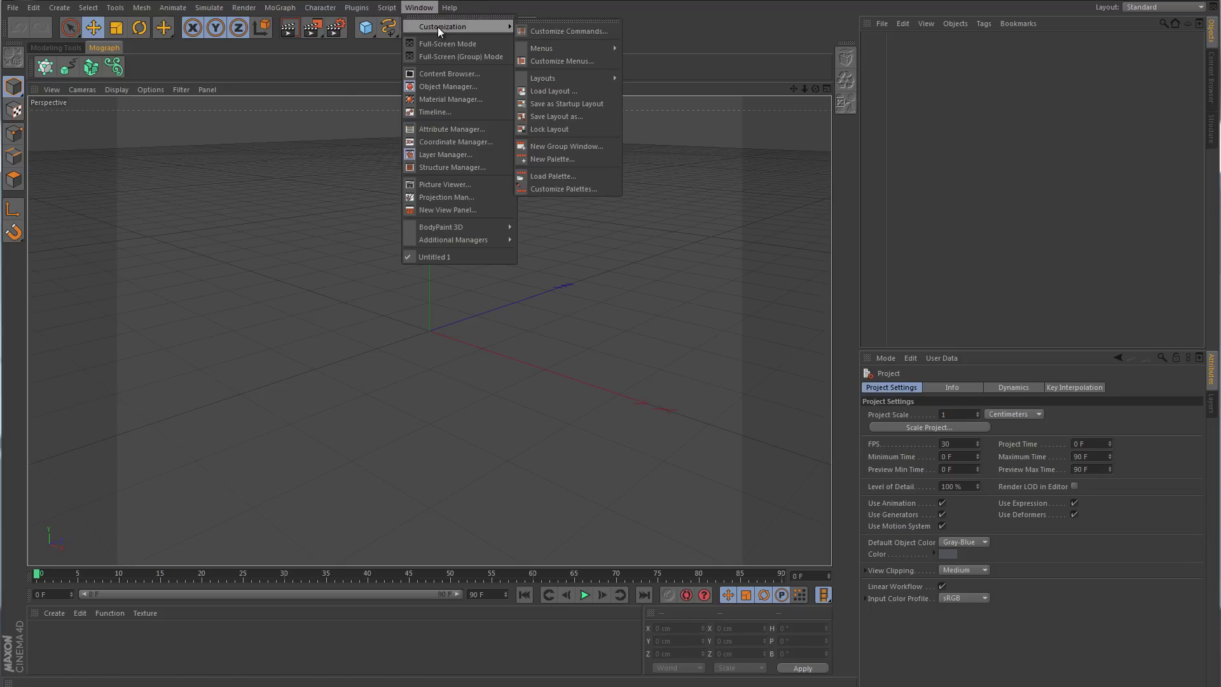
{"action": "mouse_move", "coordinate": [560, 83]}
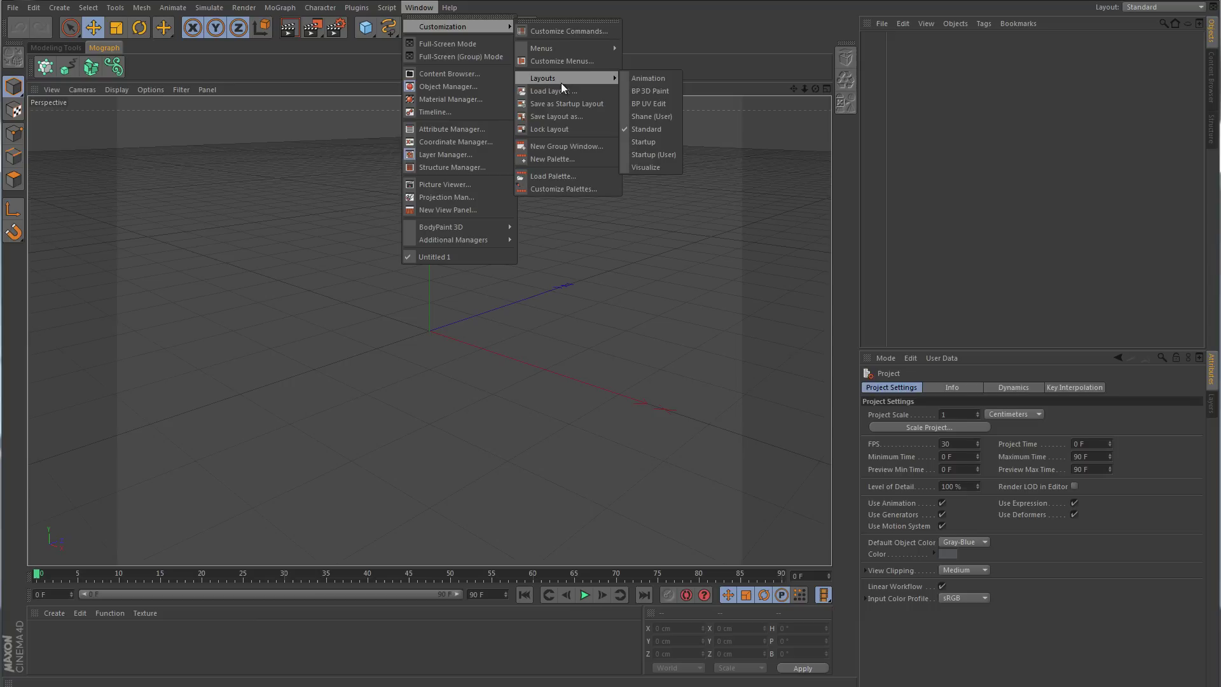
{"action": "left_click", "coordinate": [558, 118]}
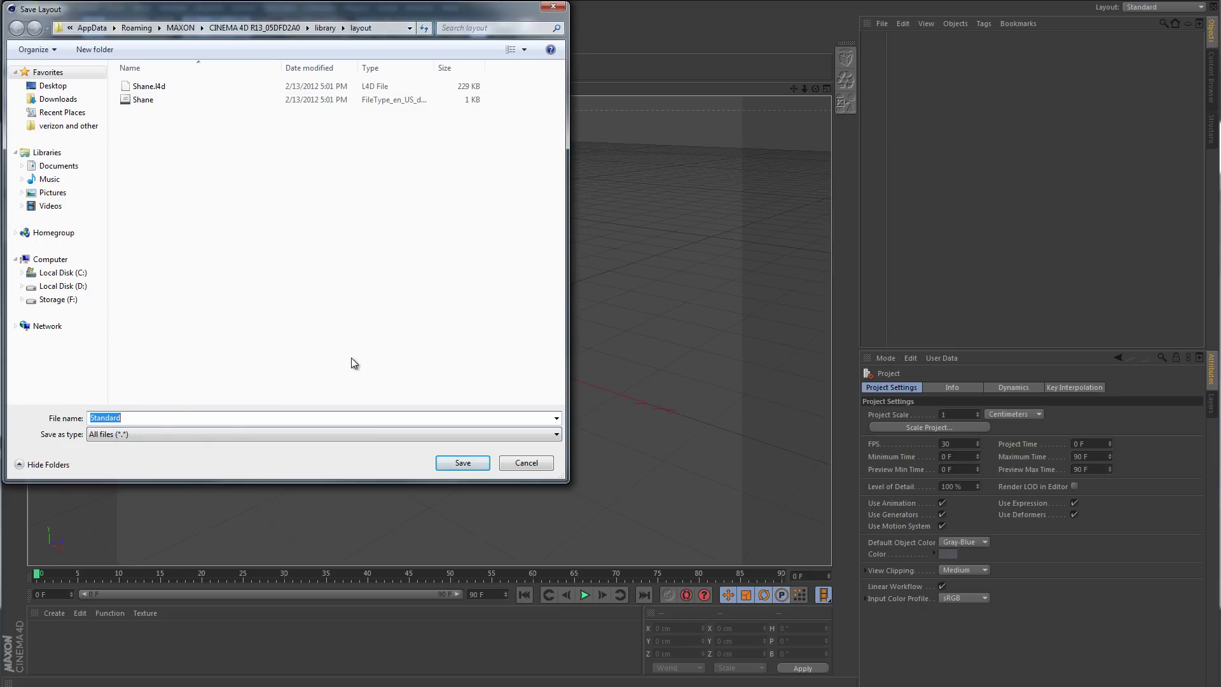
{"action": "left_click", "coordinate": [528, 463]}
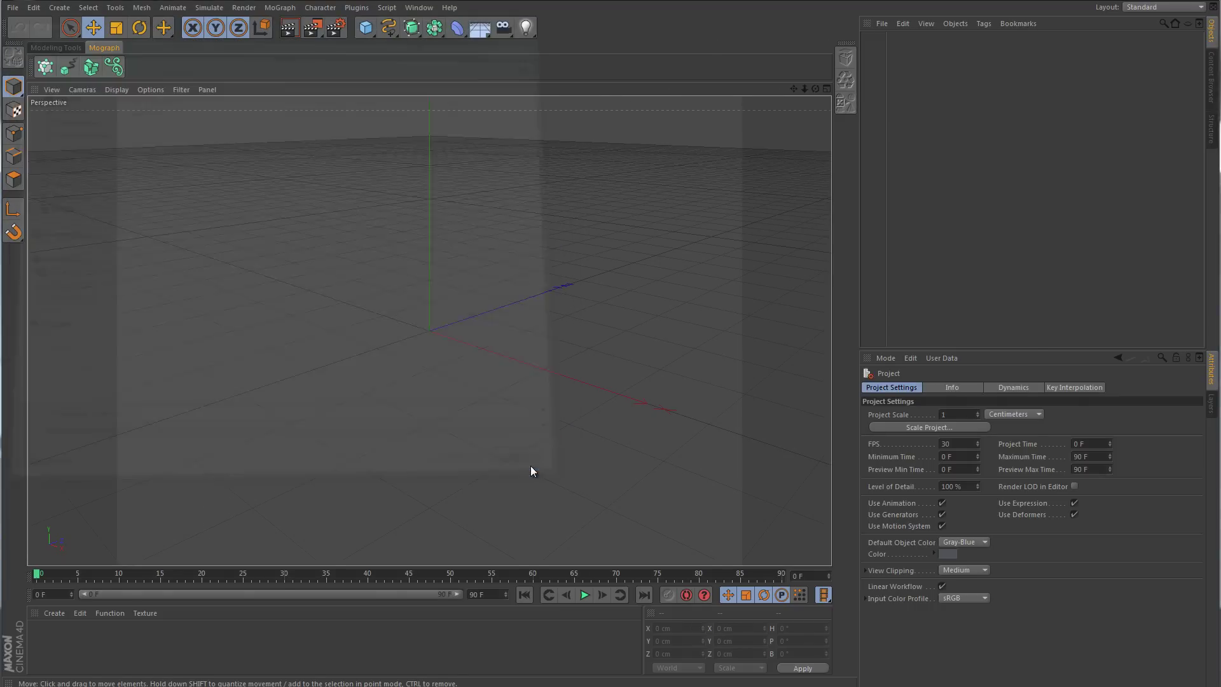
Step: Switch the interface to the Startup (User) layout
{"action": "left_click", "coordinate": [414, 9]}
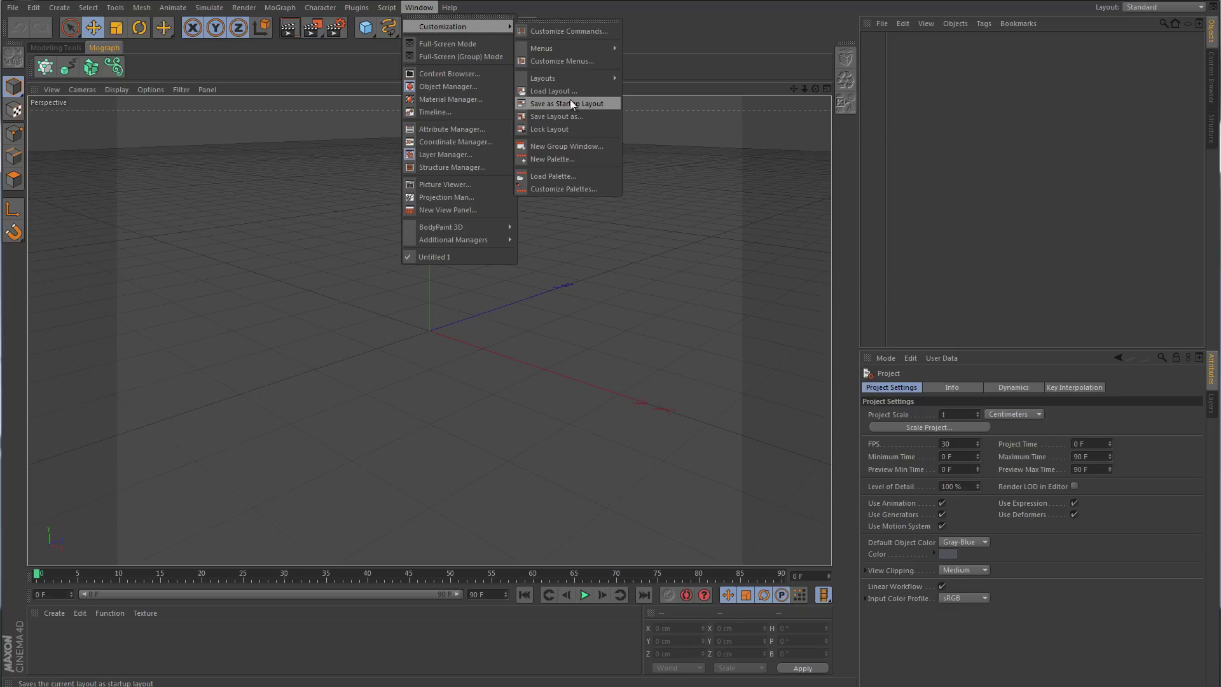
{"action": "mouse_move", "coordinate": [570, 78]}
{"action": "left_click", "coordinate": [653, 154]}
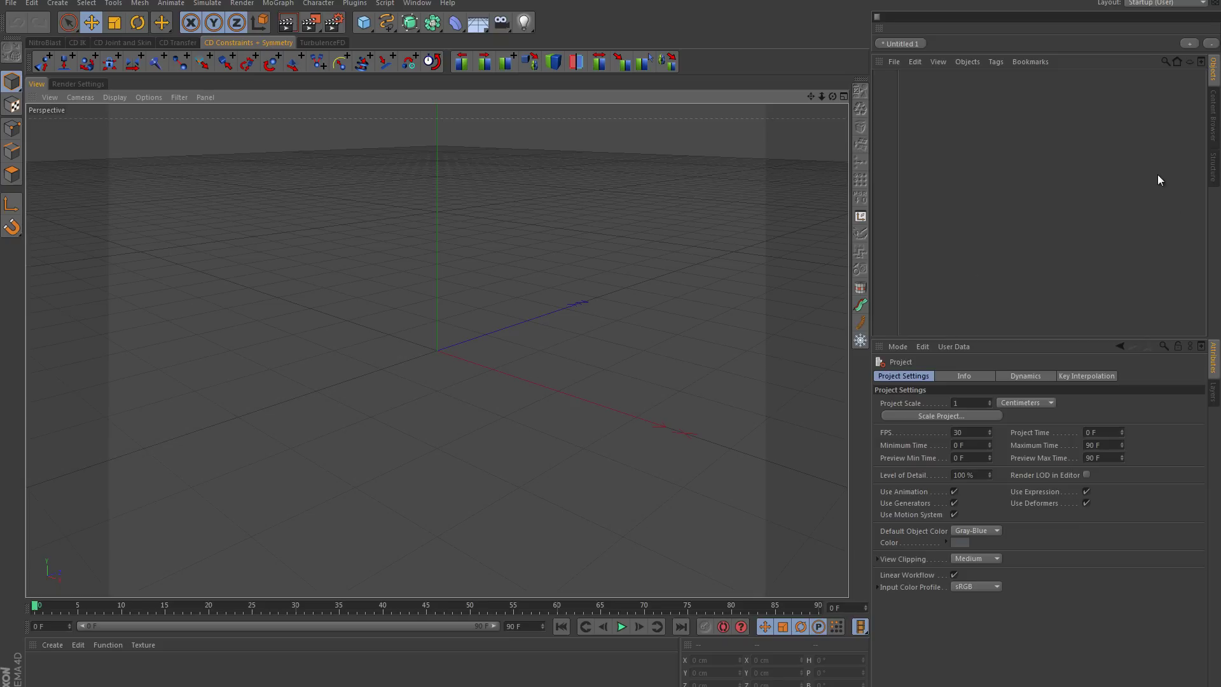
Step: Look through the palettes above the viewport, from TurbulenceFD through the CD Constraints + Symmetry and other CD tabs to NitroBlast
{"action": "left_click", "coordinate": [327, 44]}
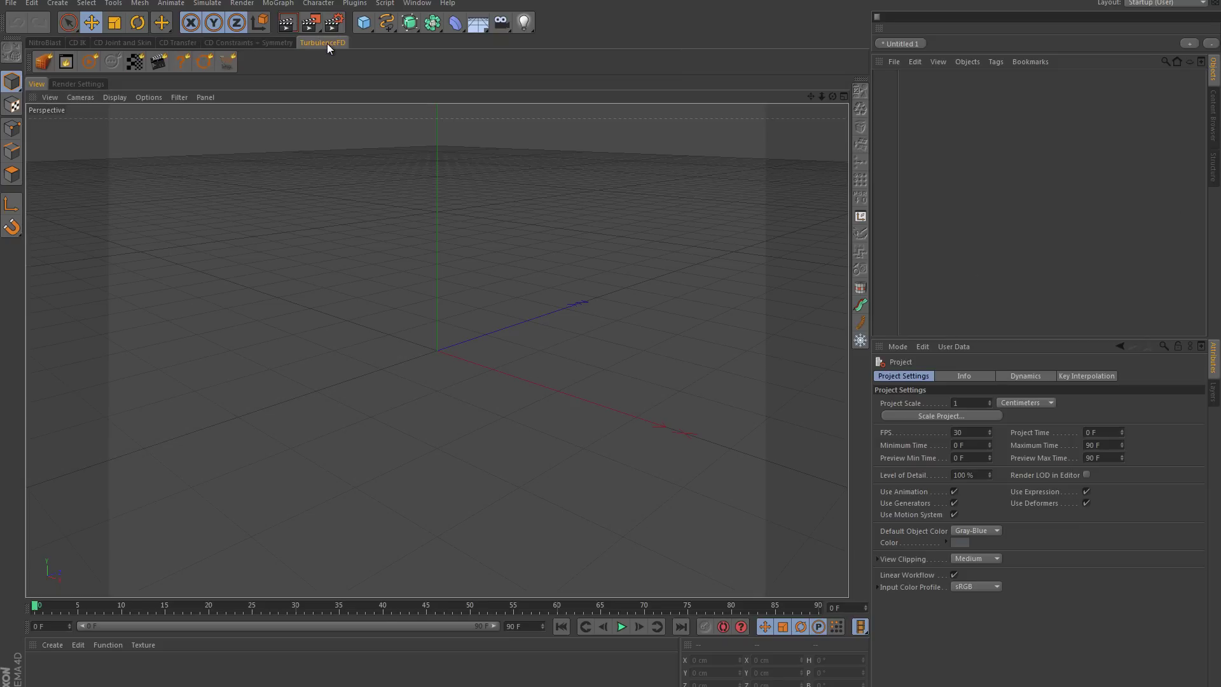
{"action": "left_click", "coordinate": [248, 44]}
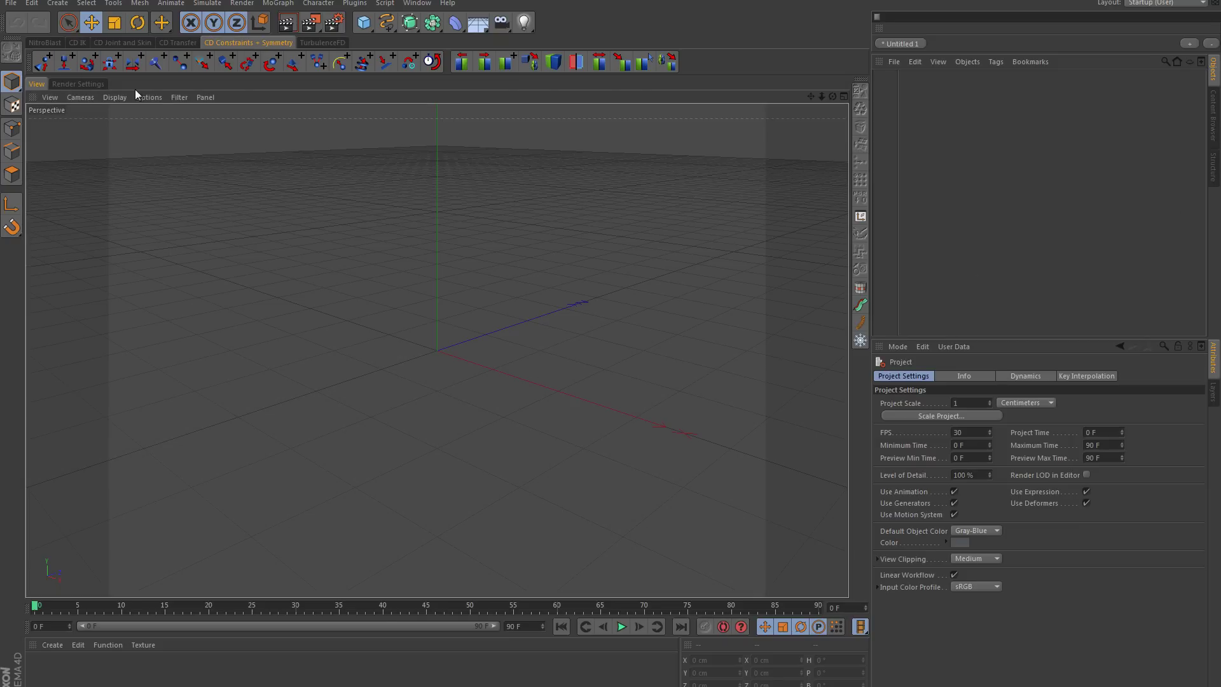
{"action": "left_click", "coordinate": [174, 40]}
{"action": "left_click", "coordinate": [114, 42]}
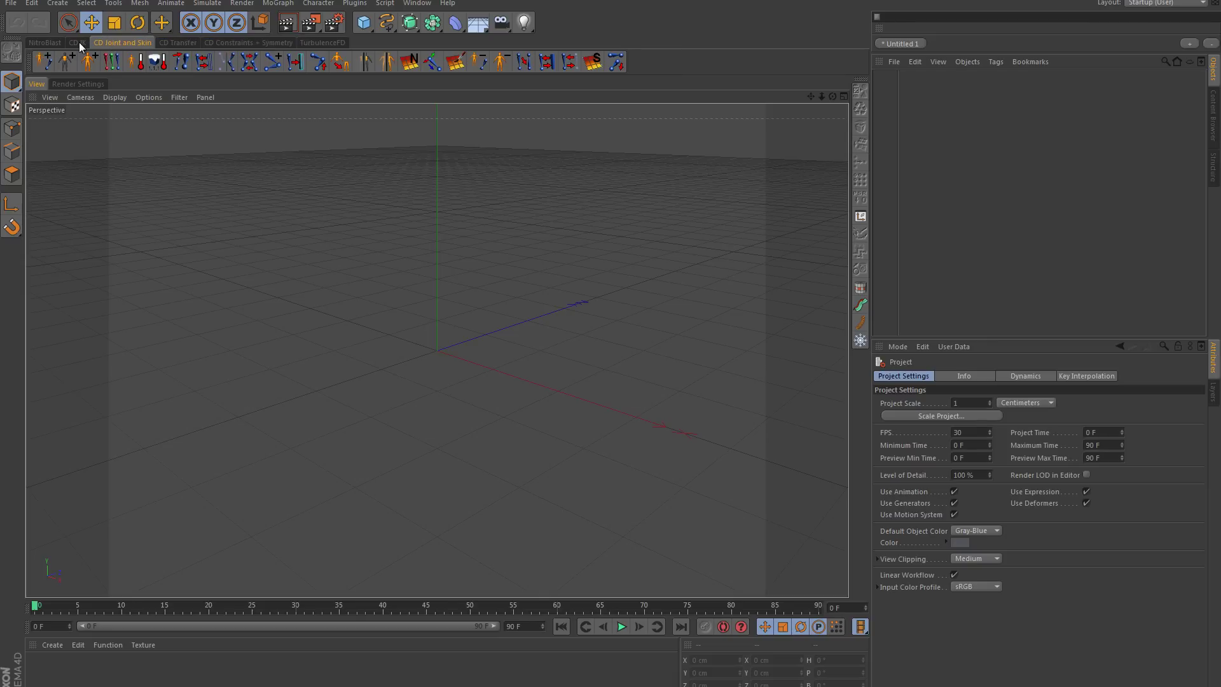
{"action": "left_click", "coordinate": [77, 43]}
{"action": "left_click", "coordinate": [39, 41]}
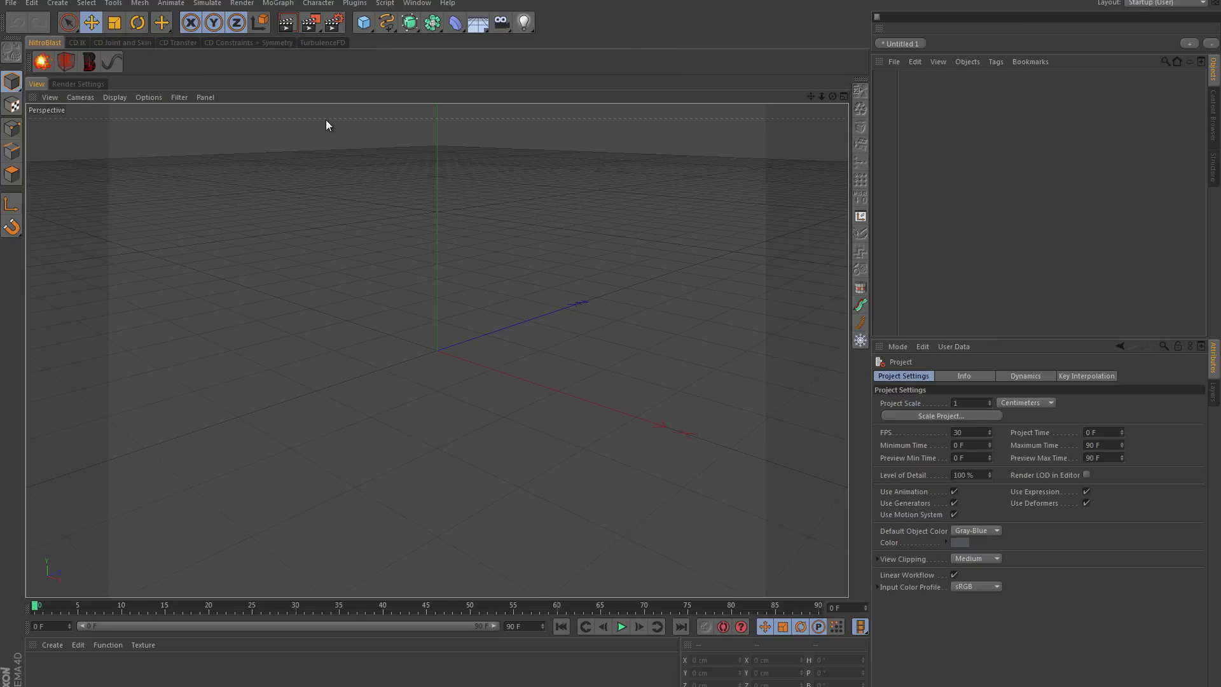